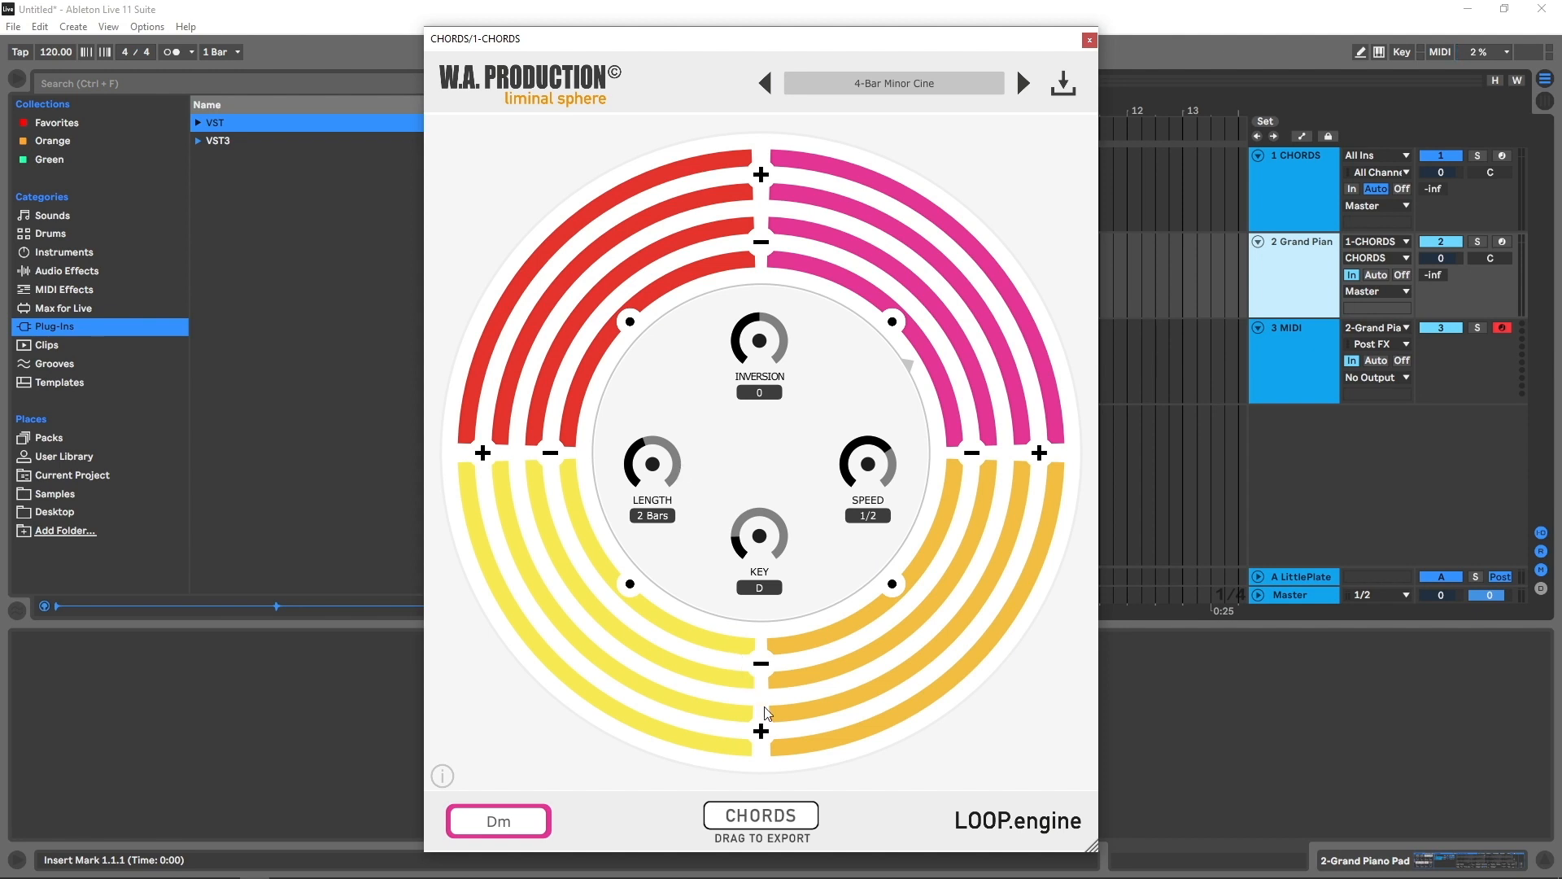
Step: Add an A7 chord segment between the yellow and orange segments and remove the yellow segment from the wheel
{"action": "left_click", "coordinate": [762, 731]}
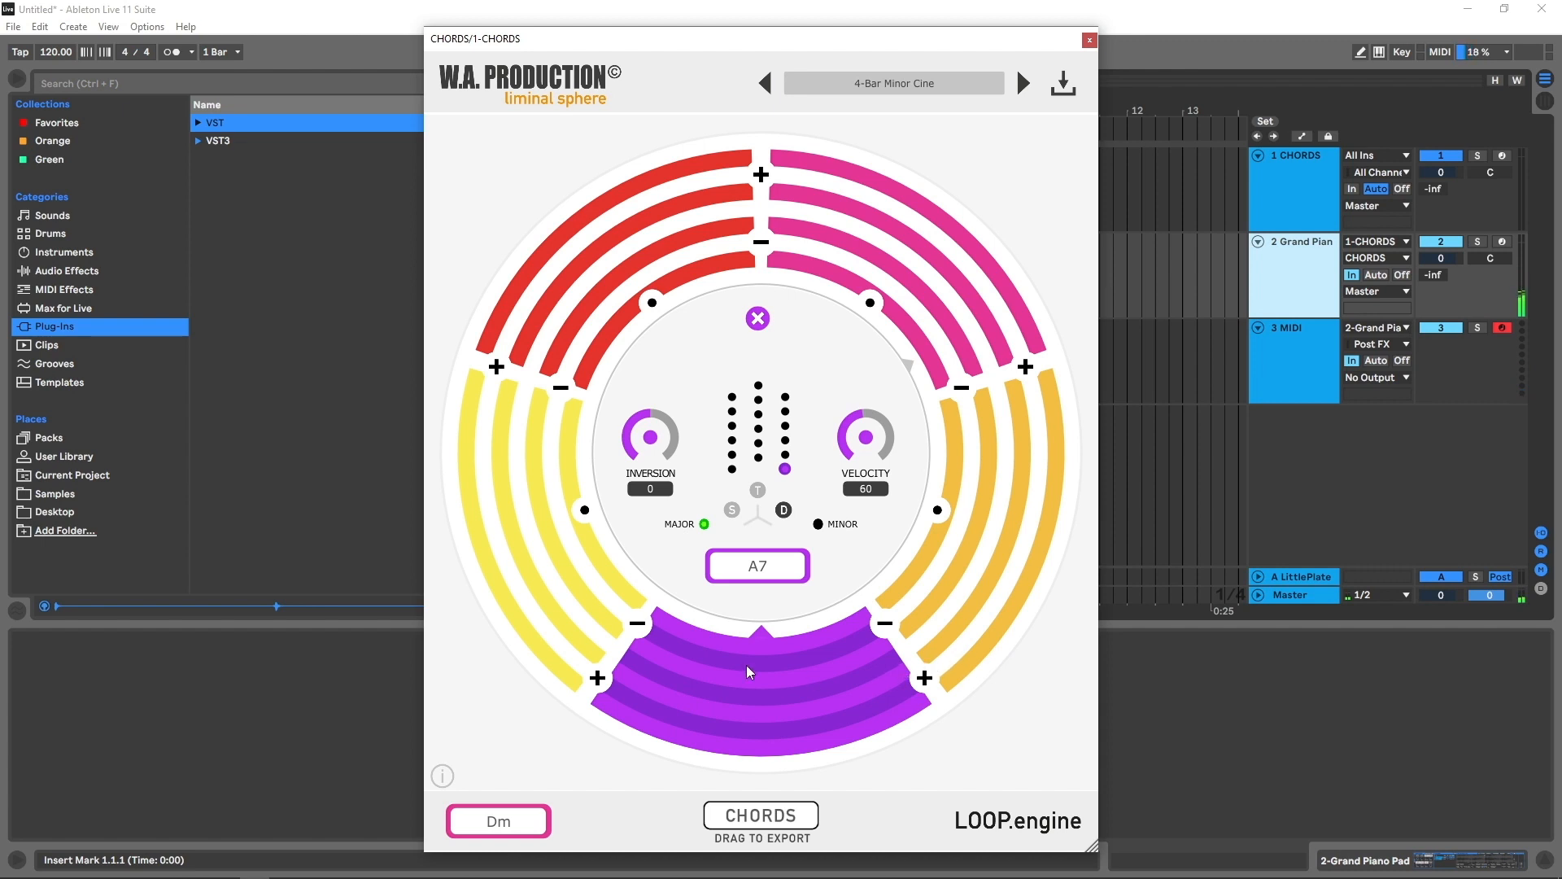
{"action": "left_click", "coordinate": [639, 626]}
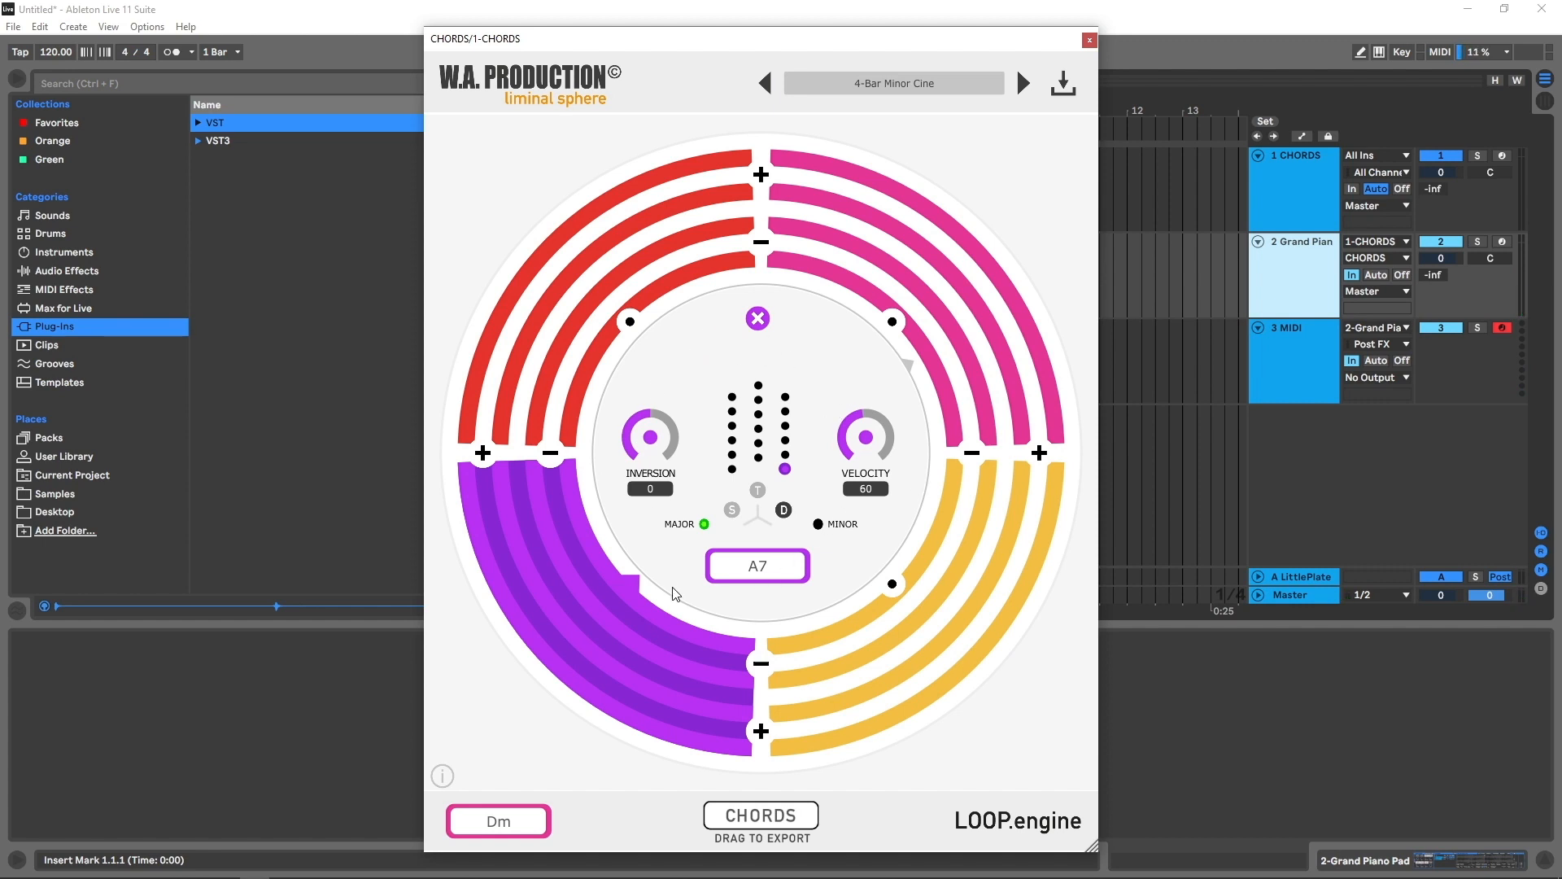
{"action": "left_click", "coordinate": [890, 593]}
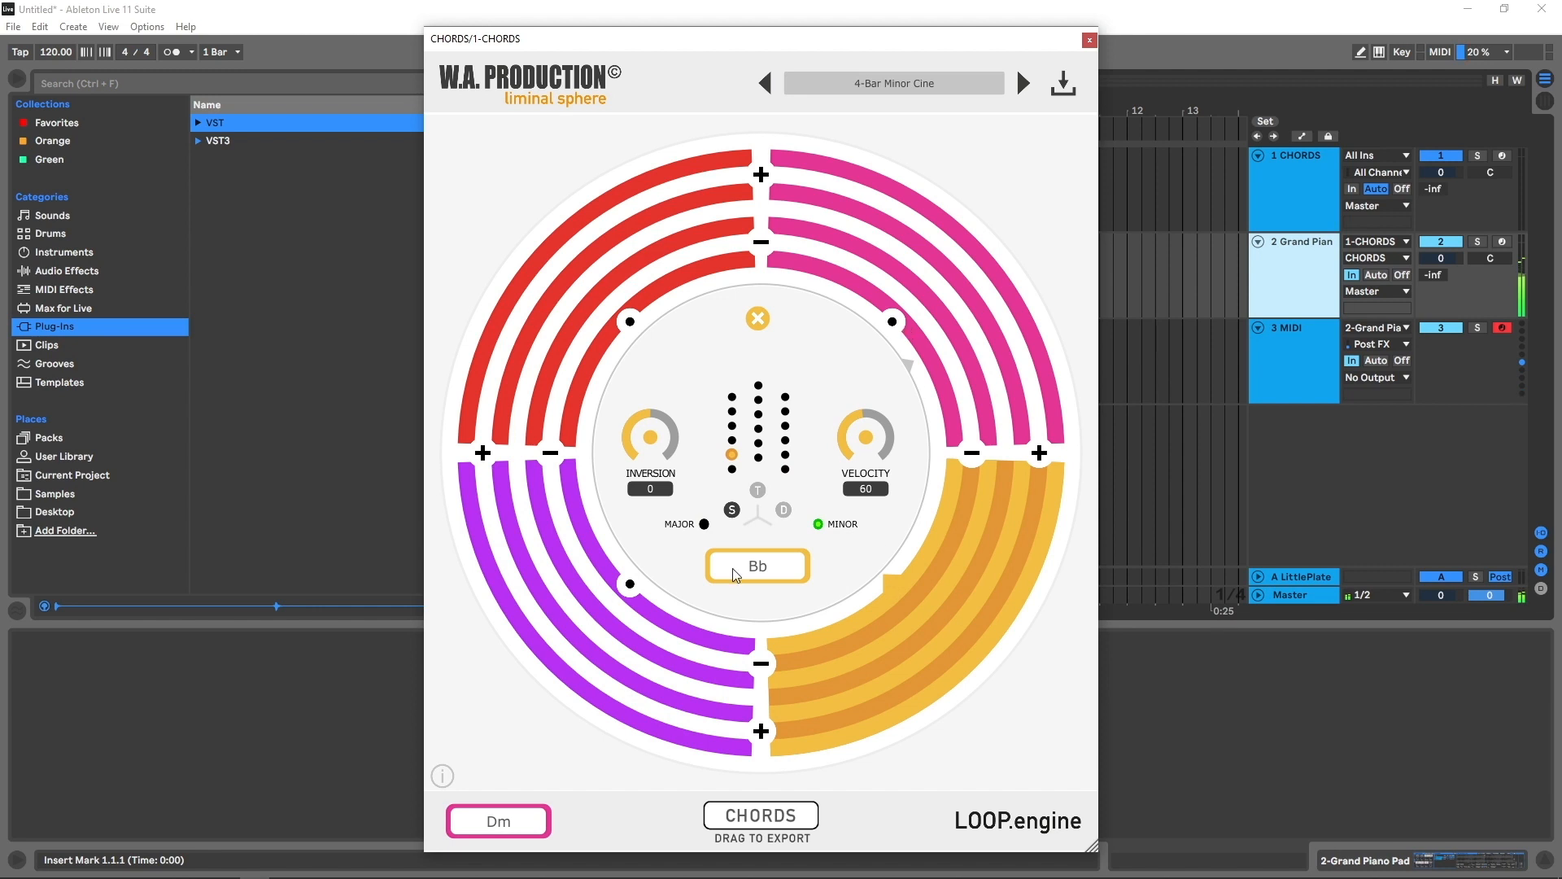
{"action": "left_click", "coordinate": [757, 319]}
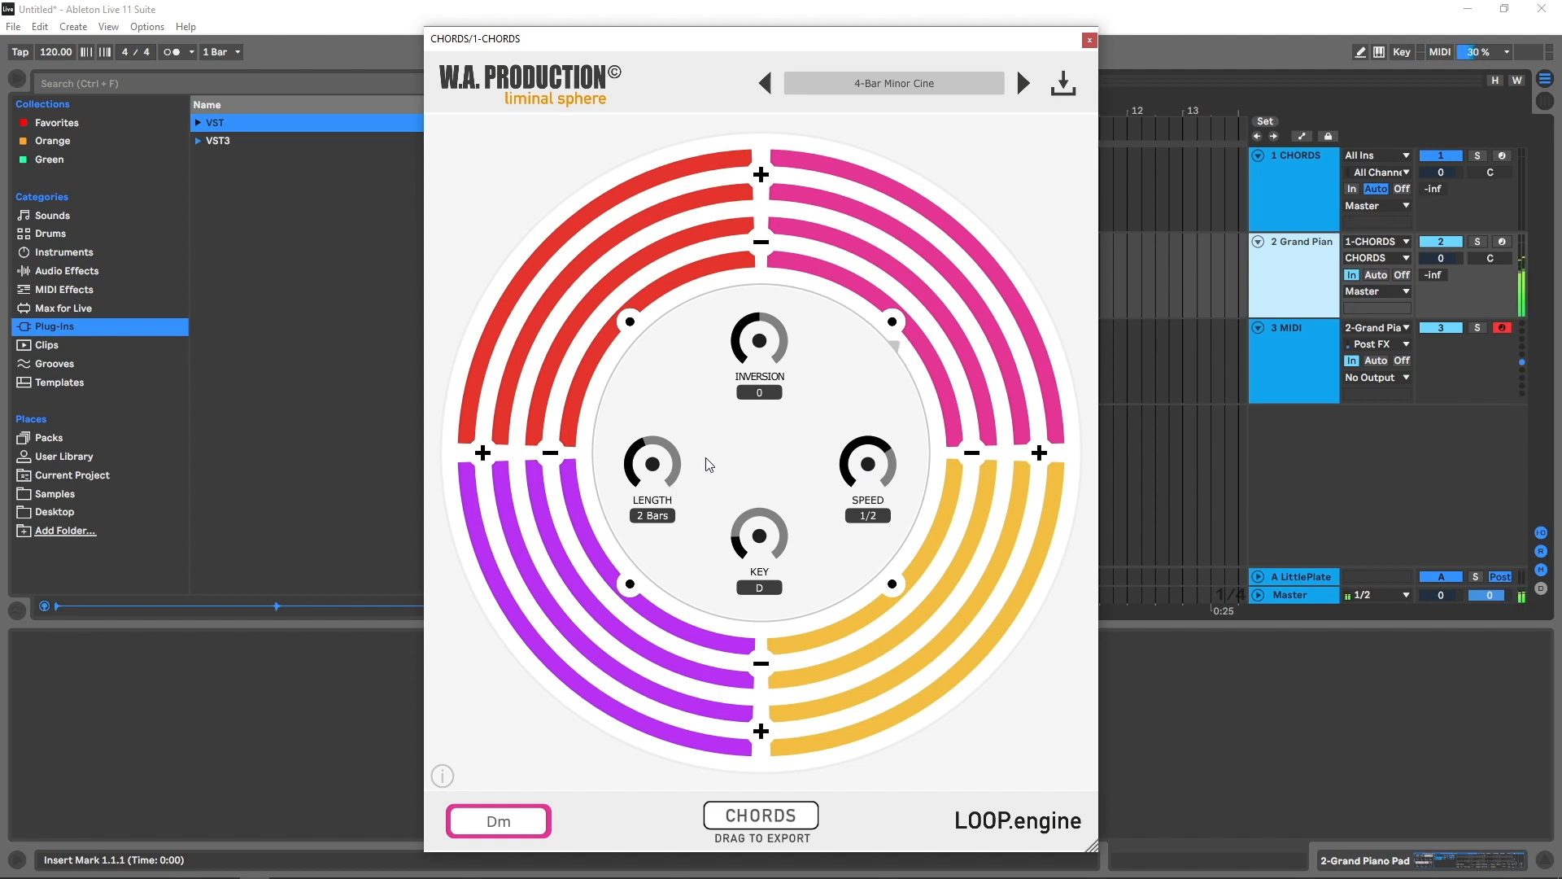
Step: Try different global inversions and keys, ending with the inversion at -5 and the key at G
{"action": "left_click_drag", "start_coordinate": [765, 335], "coordinate": [753, 463]}
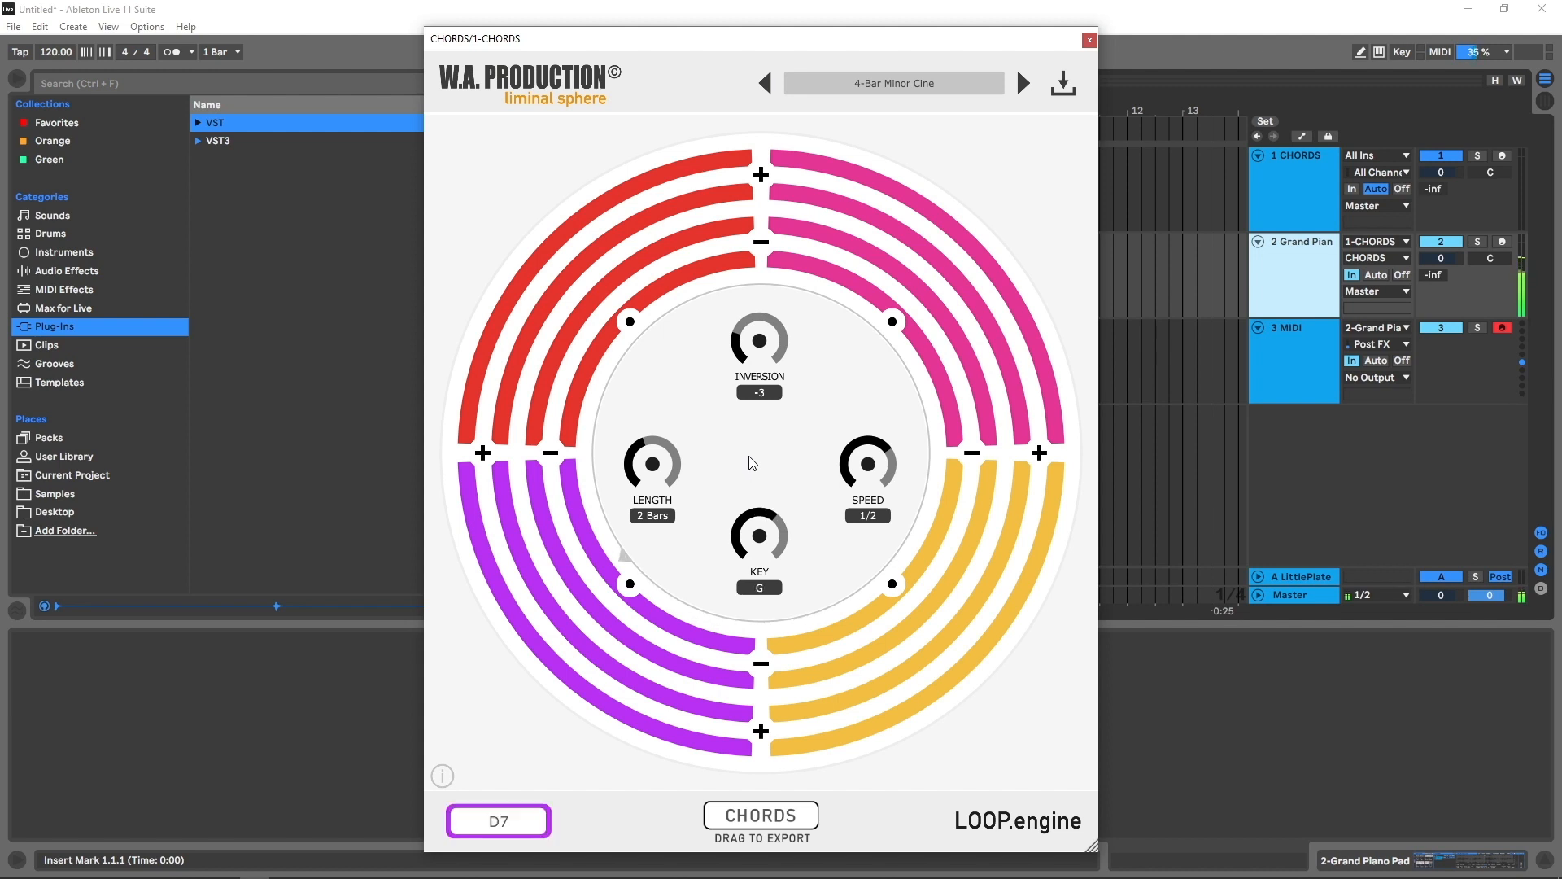
{"action": "left_click_drag", "start_coordinate": [763, 538], "coordinate": [764, 515]}
{"action": "left_click_drag", "start_coordinate": [769, 349], "coordinate": [797, 216]}
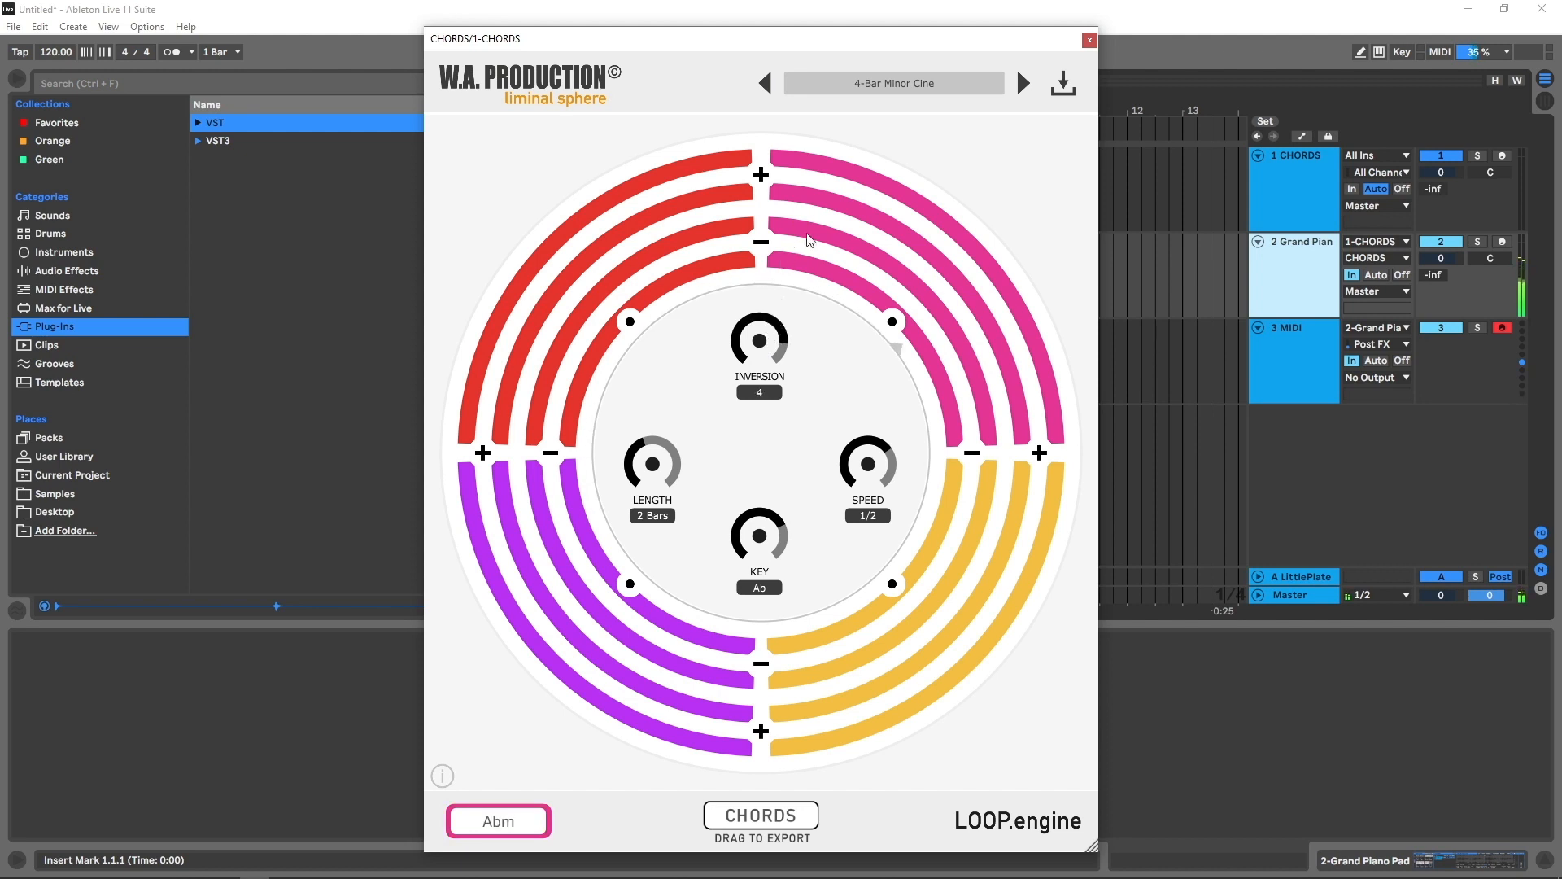
{"action": "left_click_drag", "start_coordinate": [756, 327], "coordinate": [733, 488]}
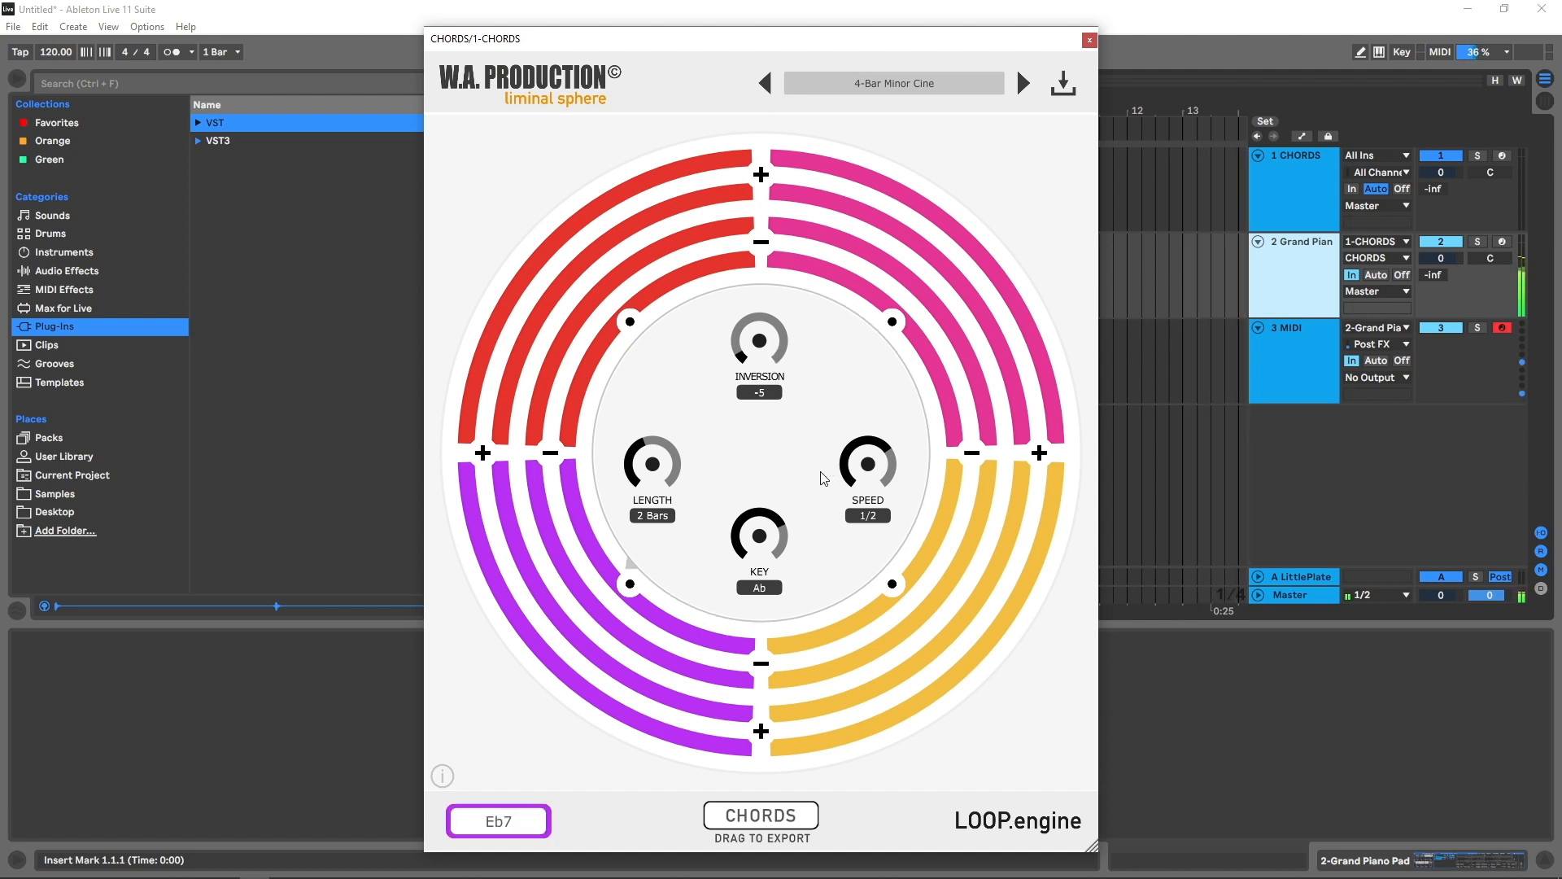
{"action": "left_click_drag", "start_coordinate": [769, 534], "coordinate": [765, 544]}
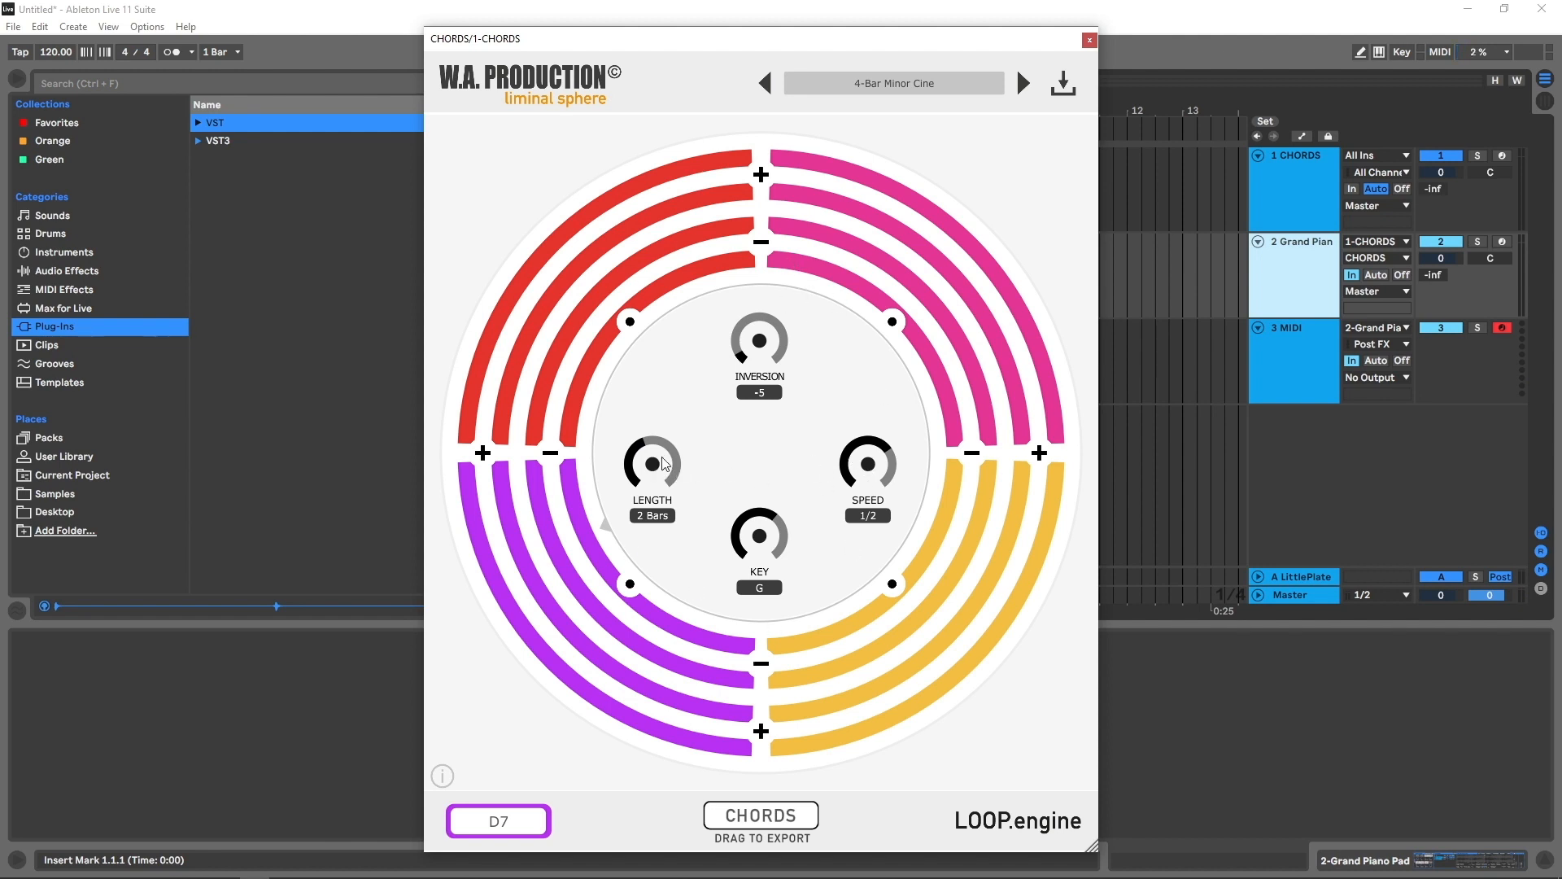
Step: Set the chord speed to 1 Bar and the progression length to 4 Bars
{"action": "left_click_drag", "start_coordinate": [660, 479], "coordinate": [660, 493]}
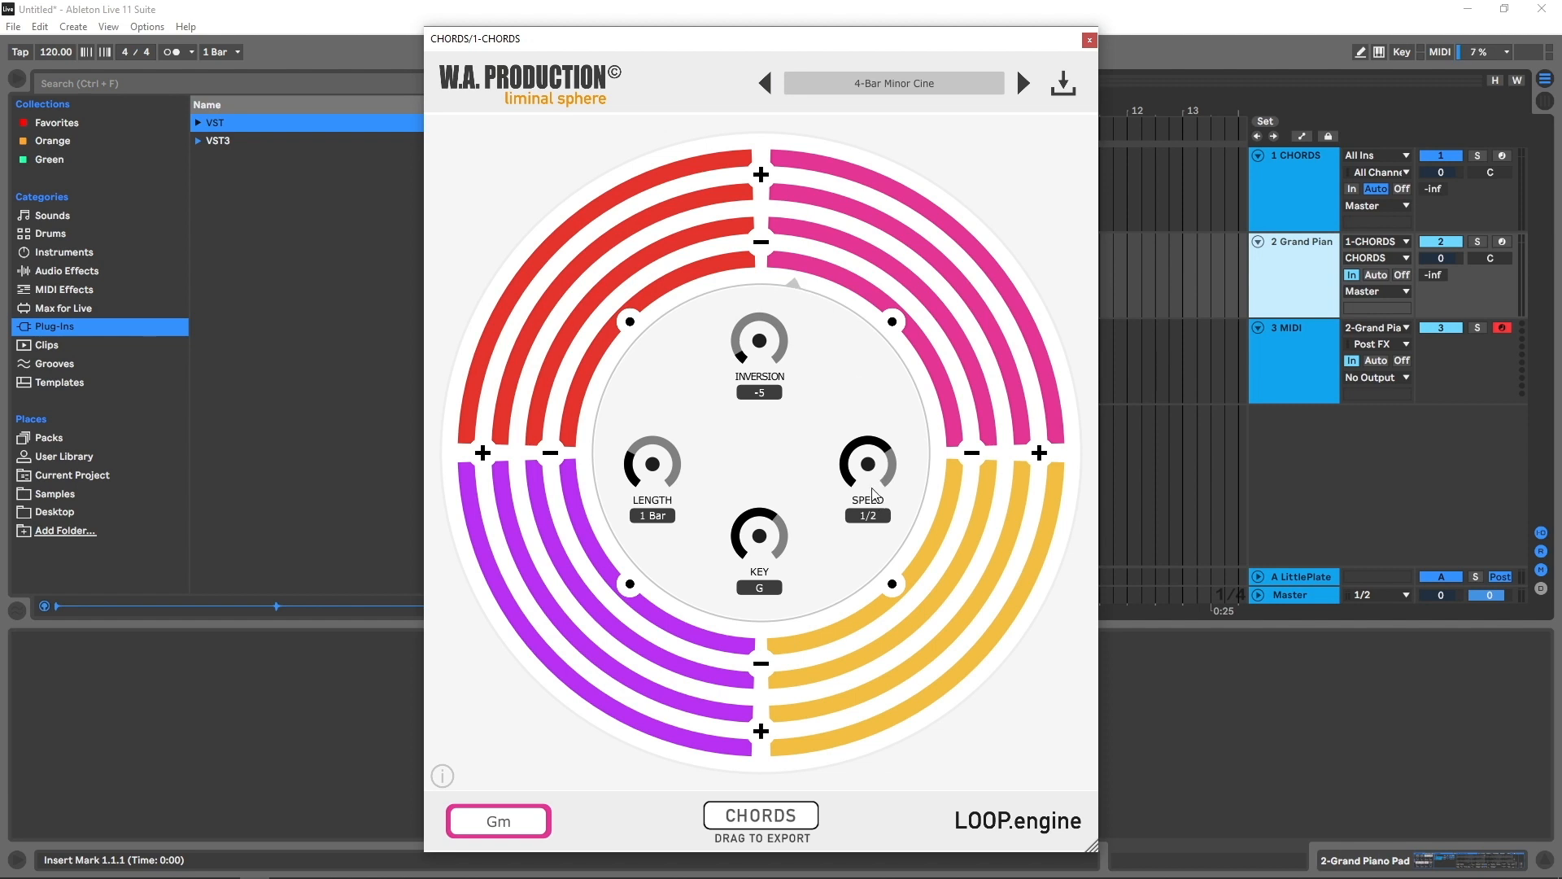
{"action": "mouse_move", "coordinate": [869, 472]}
{"action": "left_mouse_down"}
{"action": "mouse_move", "coordinate": [869, 447]}
{"action": "mouse_move", "coordinate": [856, 475]}
{"action": "mouse_move", "coordinate": [857, 446]}
{"action": "left_mouse_up"}
{"action": "left_click_drag", "start_coordinate": [665, 462], "coordinate": [691, 381]}
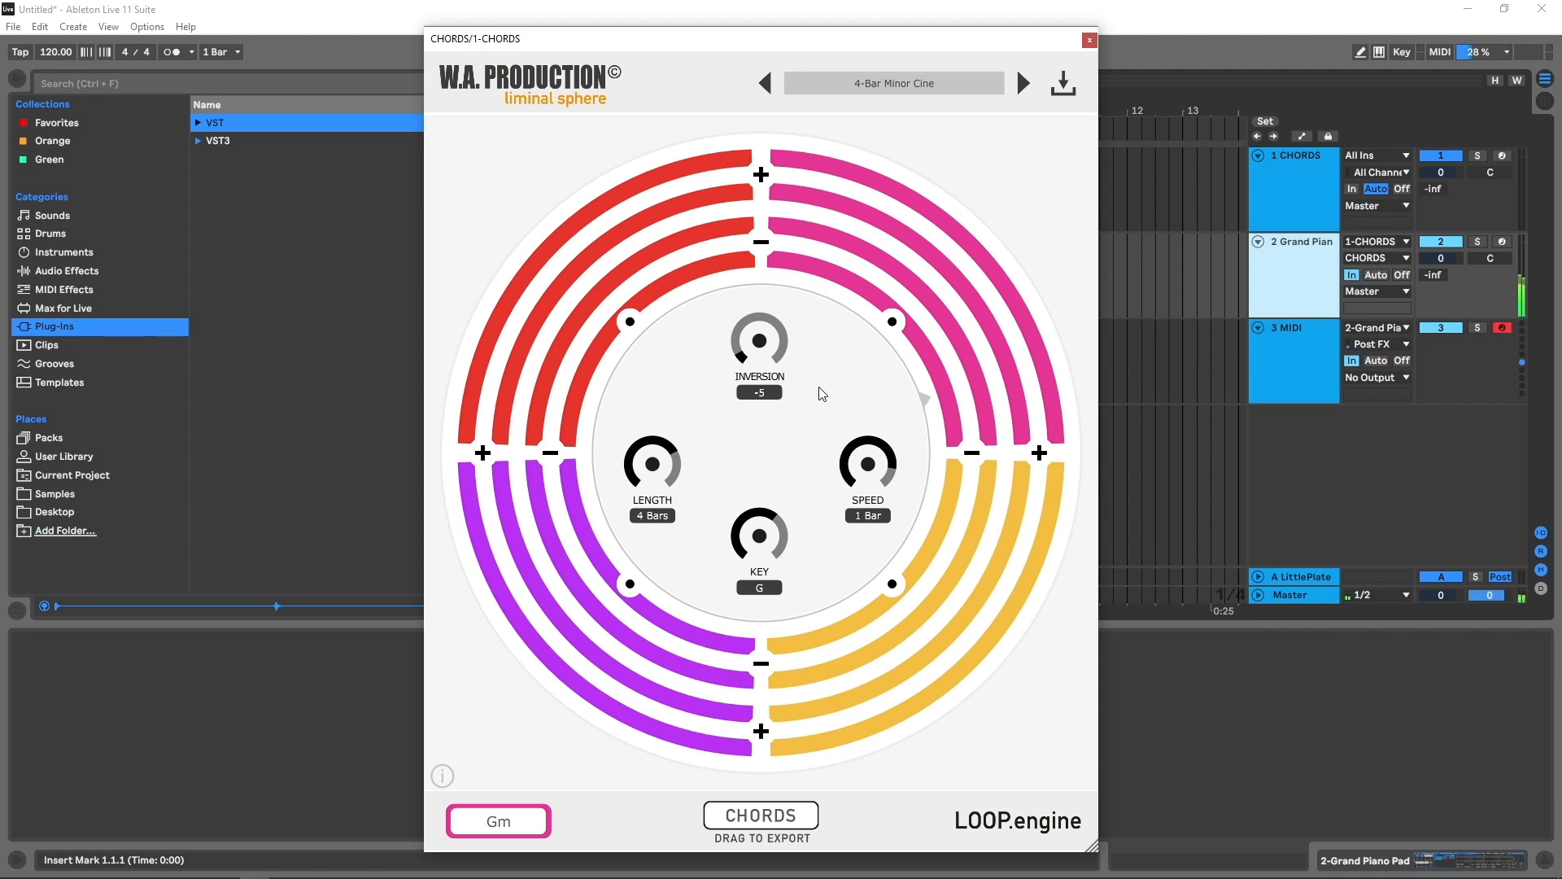
Step: Open the red, pink, orange and purple chord segments one after another to examine their individual settings
{"action": "left_click", "coordinate": [631, 322]}
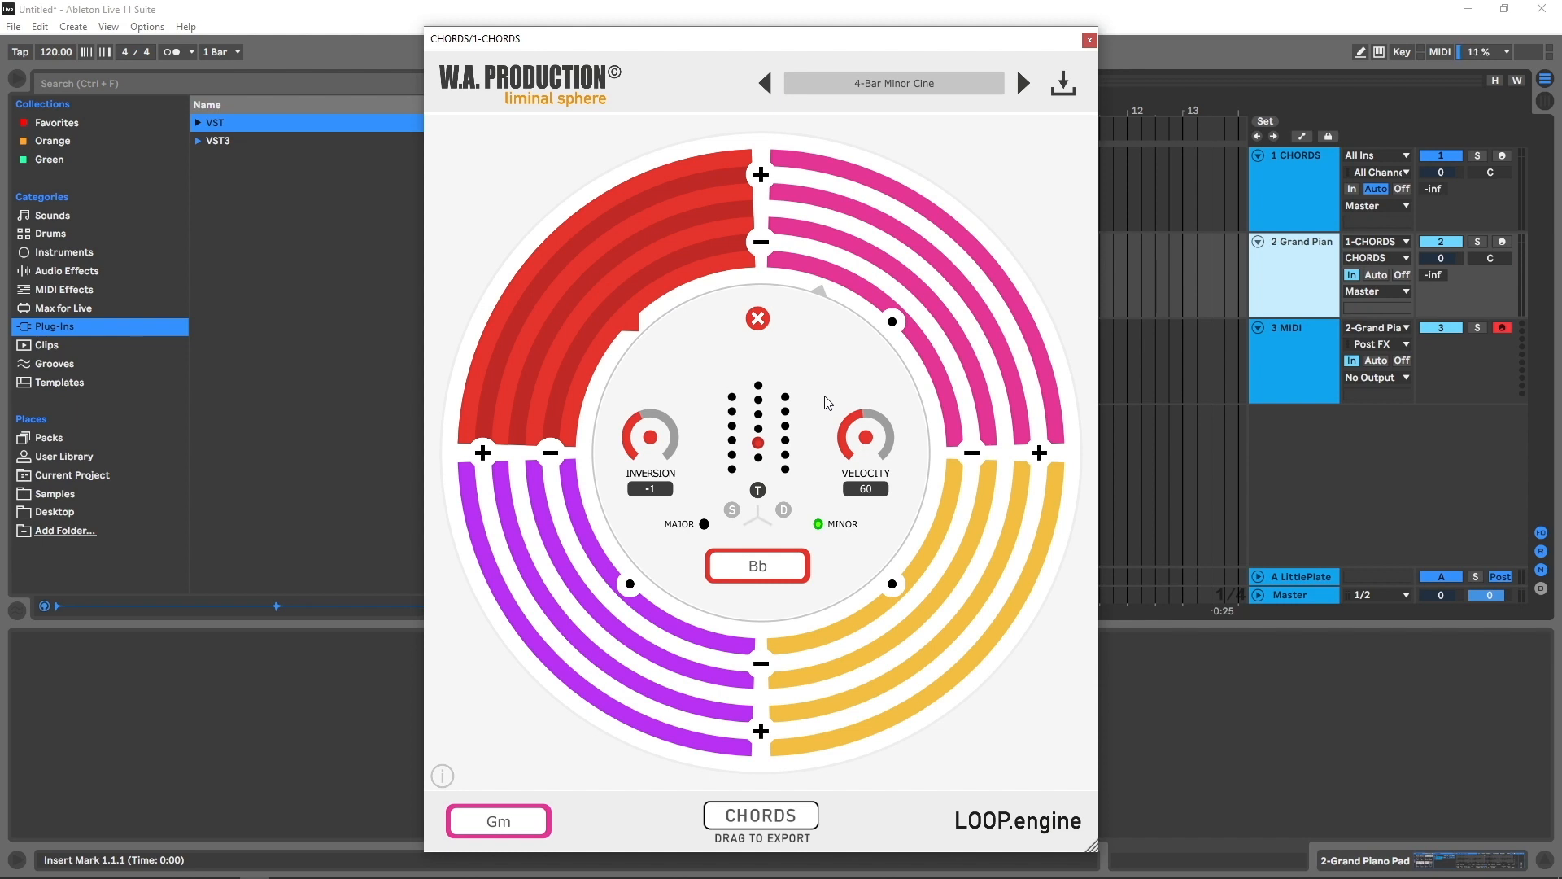
{"action": "left_click", "coordinate": [895, 327]}
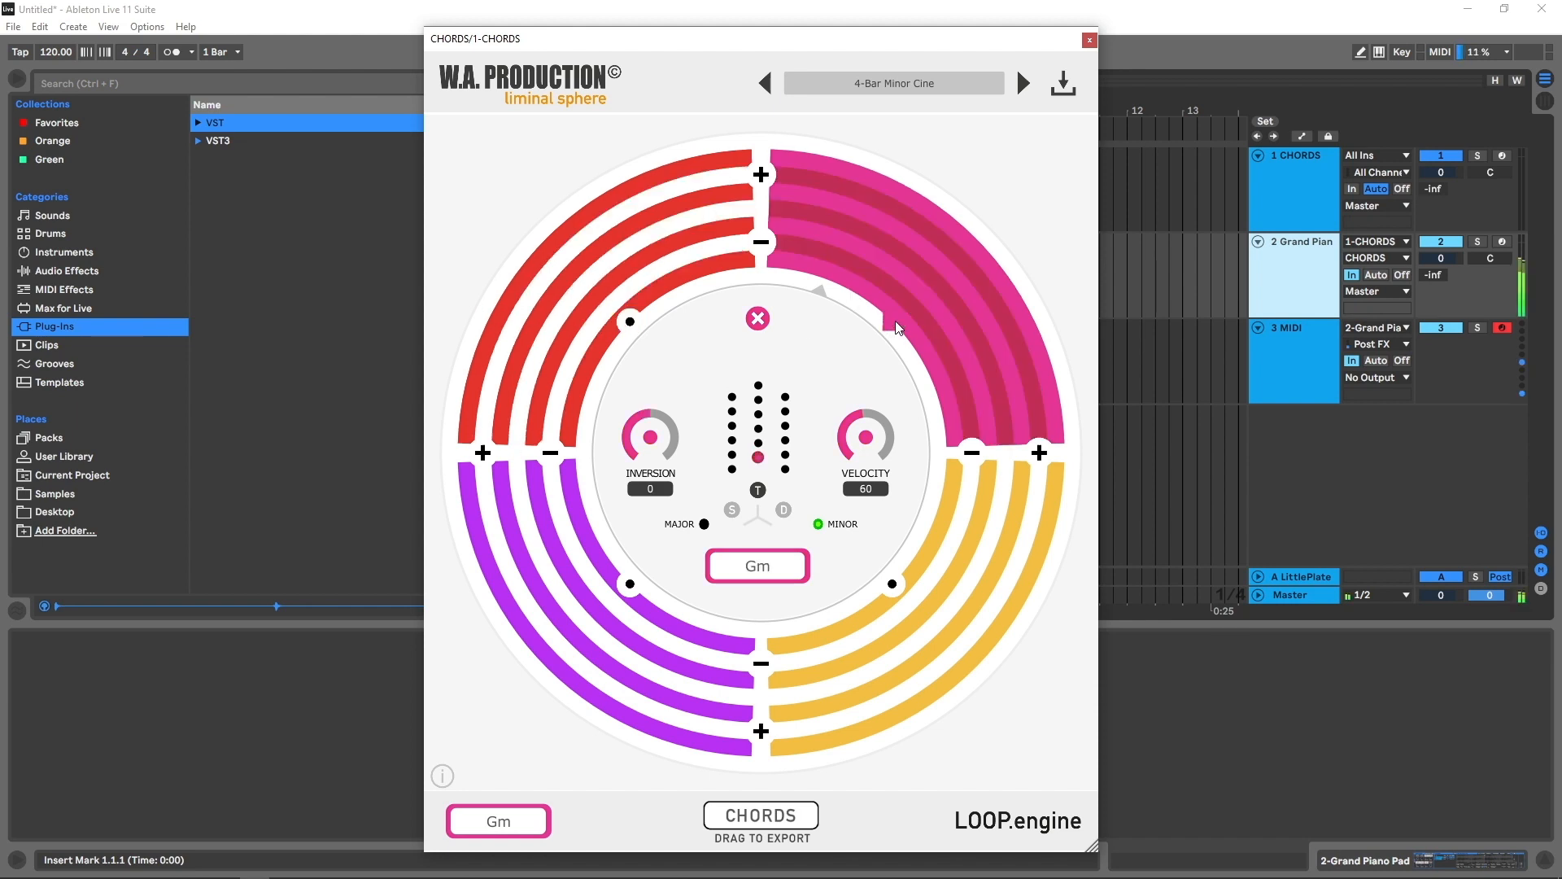
{"action": "left_click", "coordinate": [931, 600]}
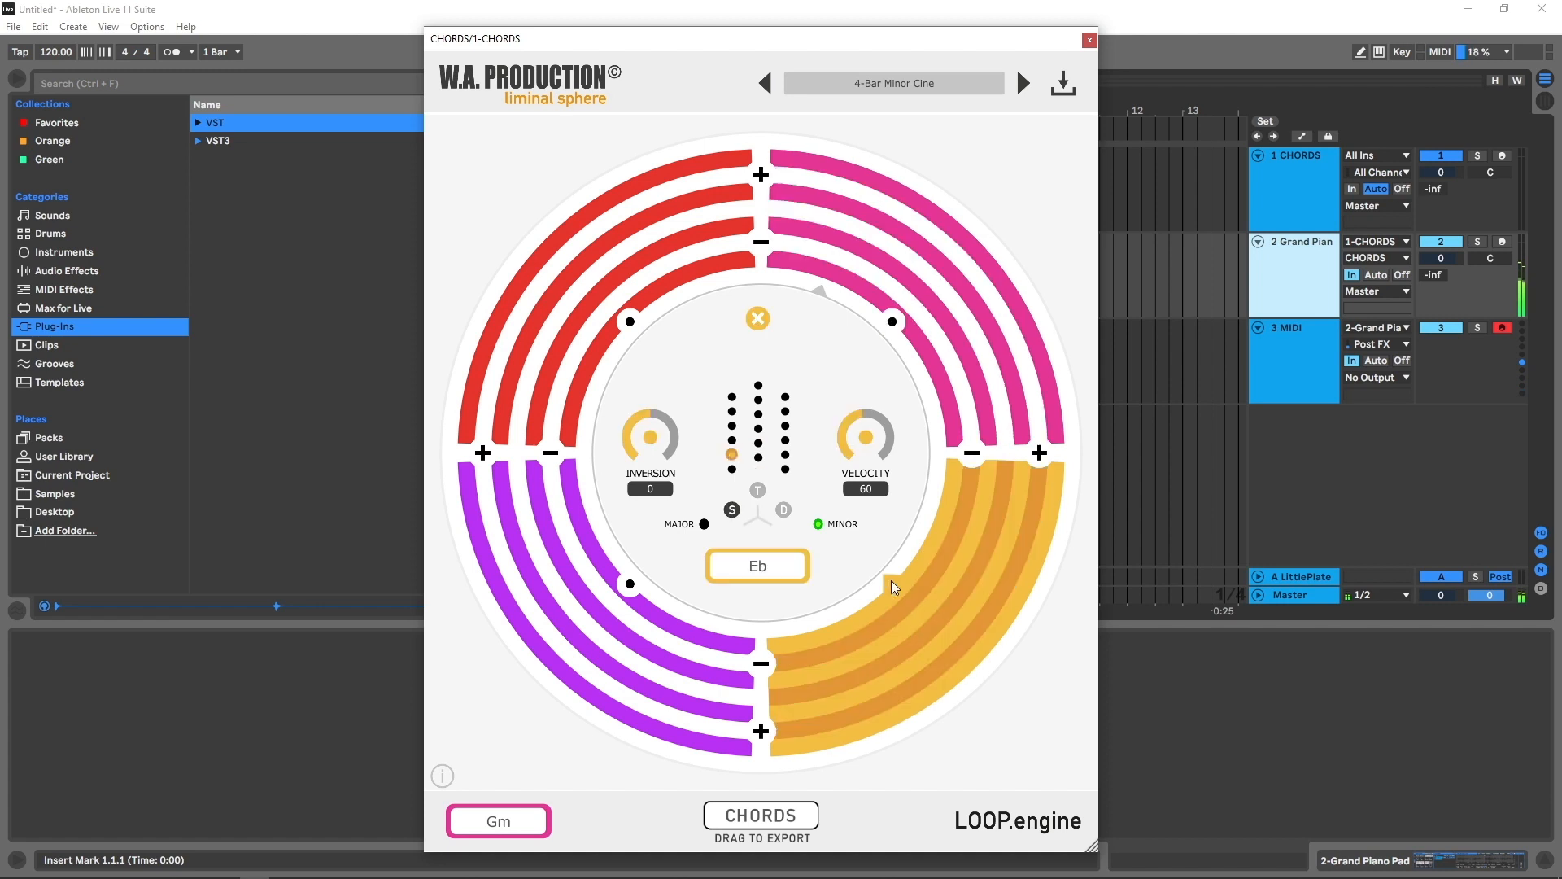
{"action": "left_click", "coordinate": [633, 595]}
Step: Set the red segment's inversion to 2 and its velocity to 61
{"action": "left_click", "coordinate": [635, 328]}
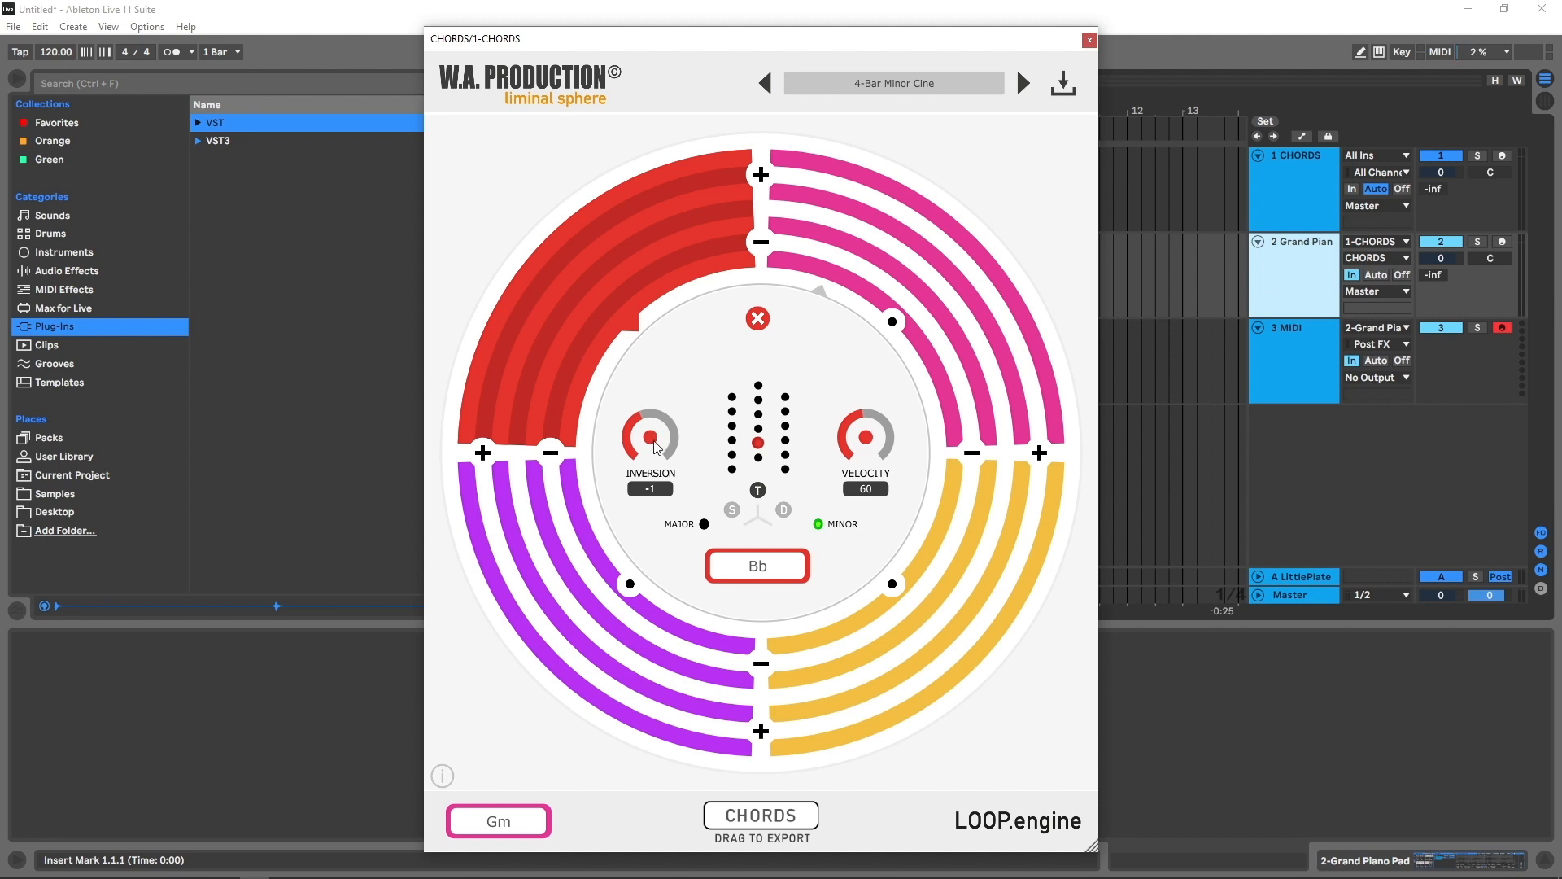
{"action": "left_click_drag", "start_coordinate": [657, 446], "coordinate": [666, 388]}
{"action": "left_click_drag", "start_coordinate": [877, 443], "coordinate": [780, 442]}
Step: Try several tonic chords on the red segment, including Gm and Bbadd9, and return to Gm
{"action": "left_click", "coordinate": [758, 457]}
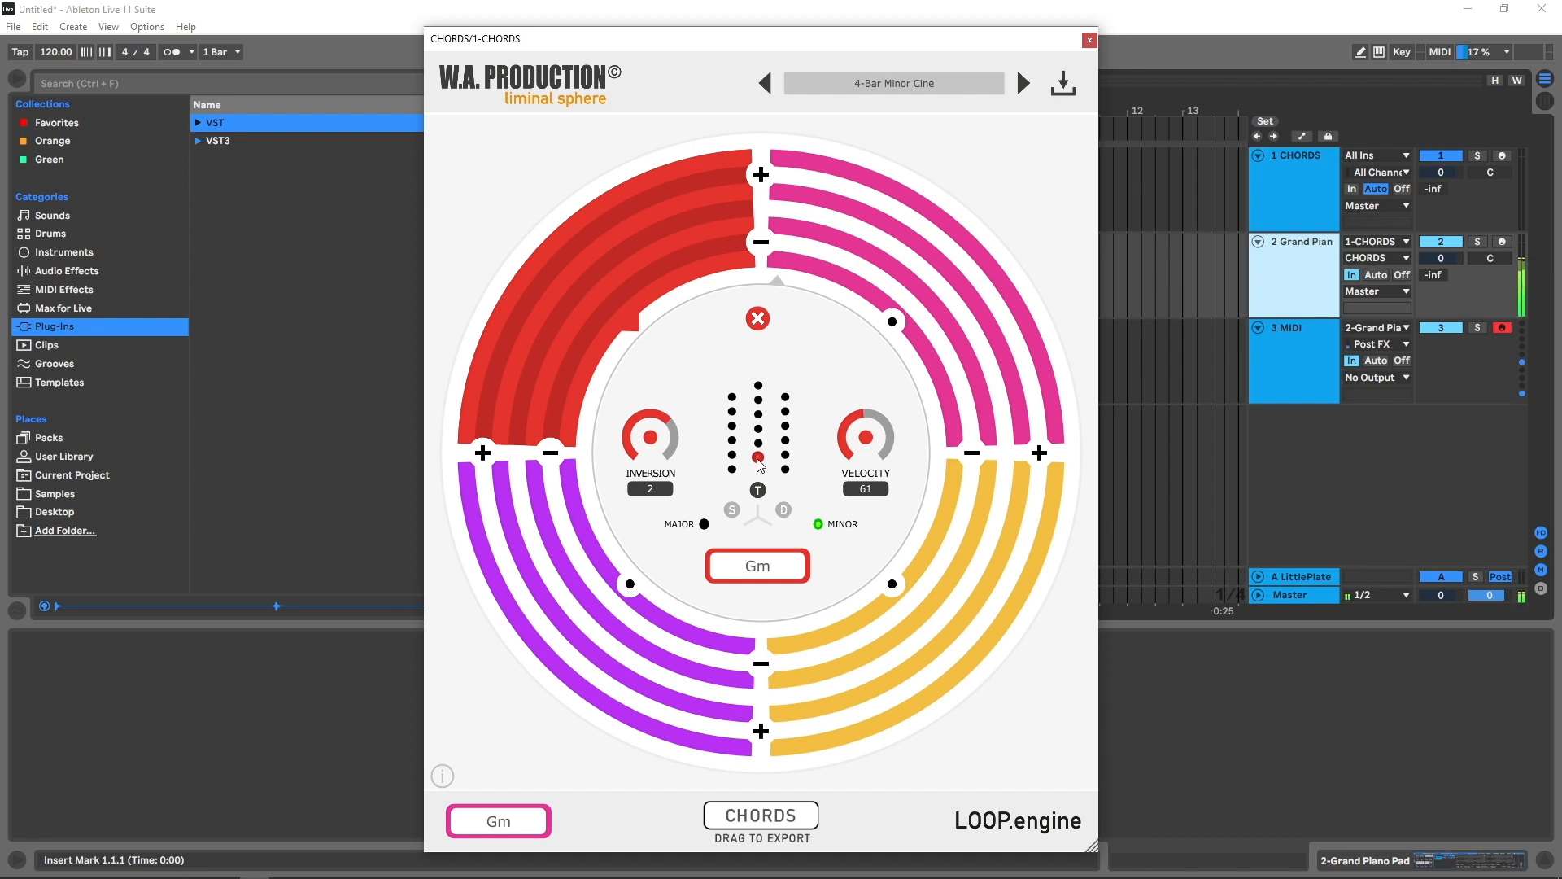
{"action": "left_click", "coordinate": [757, 443]}
{"action": "left_click", "coordinate": [758, 429]}
{"action": "left_click", "coordinate": [758, 400]}
{"action": "left_click", "coordinate": [757, 386]}
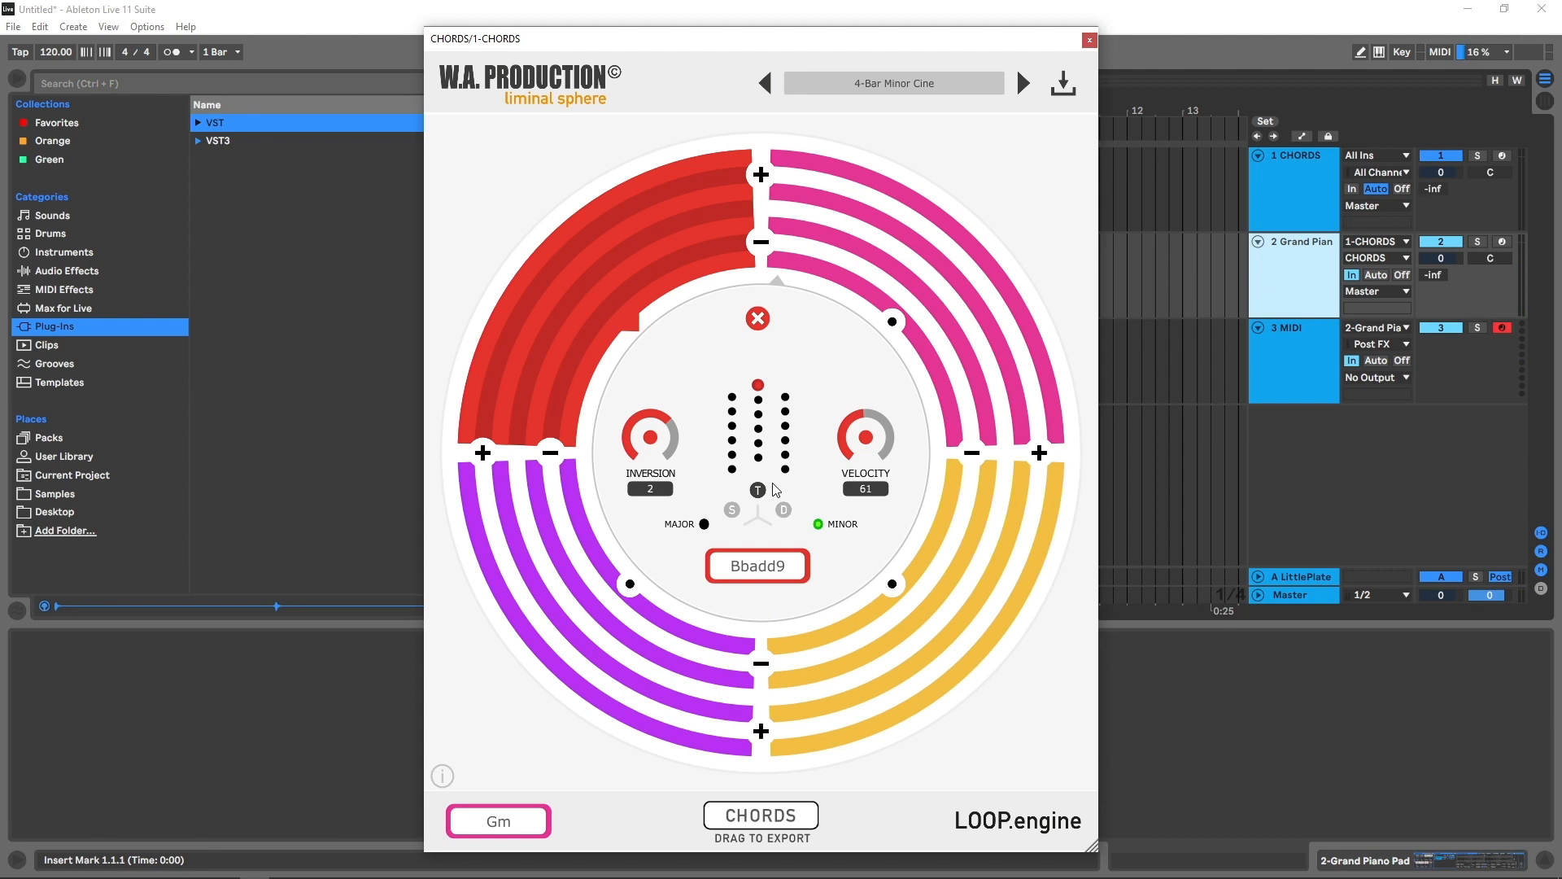
{"action": "left_click", "coordinate": [758, 458]}
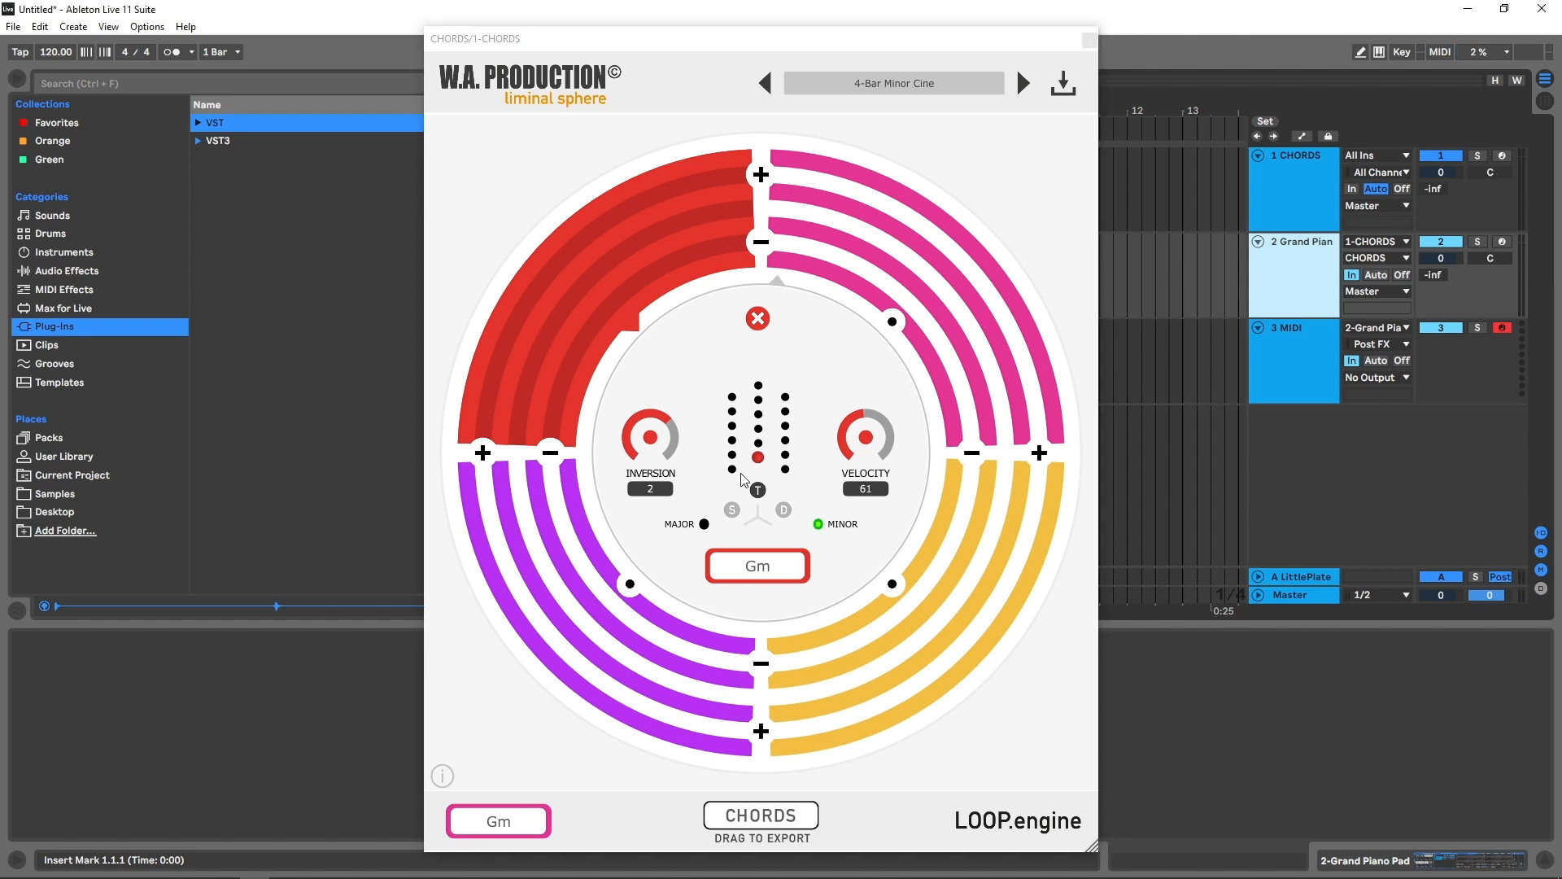
Step: Try the subdominant Cm and dominant Dm7 on the red segment and assign the tonic Bbmaj7
{"action": "left_click", "coordinate": [733, 507]}
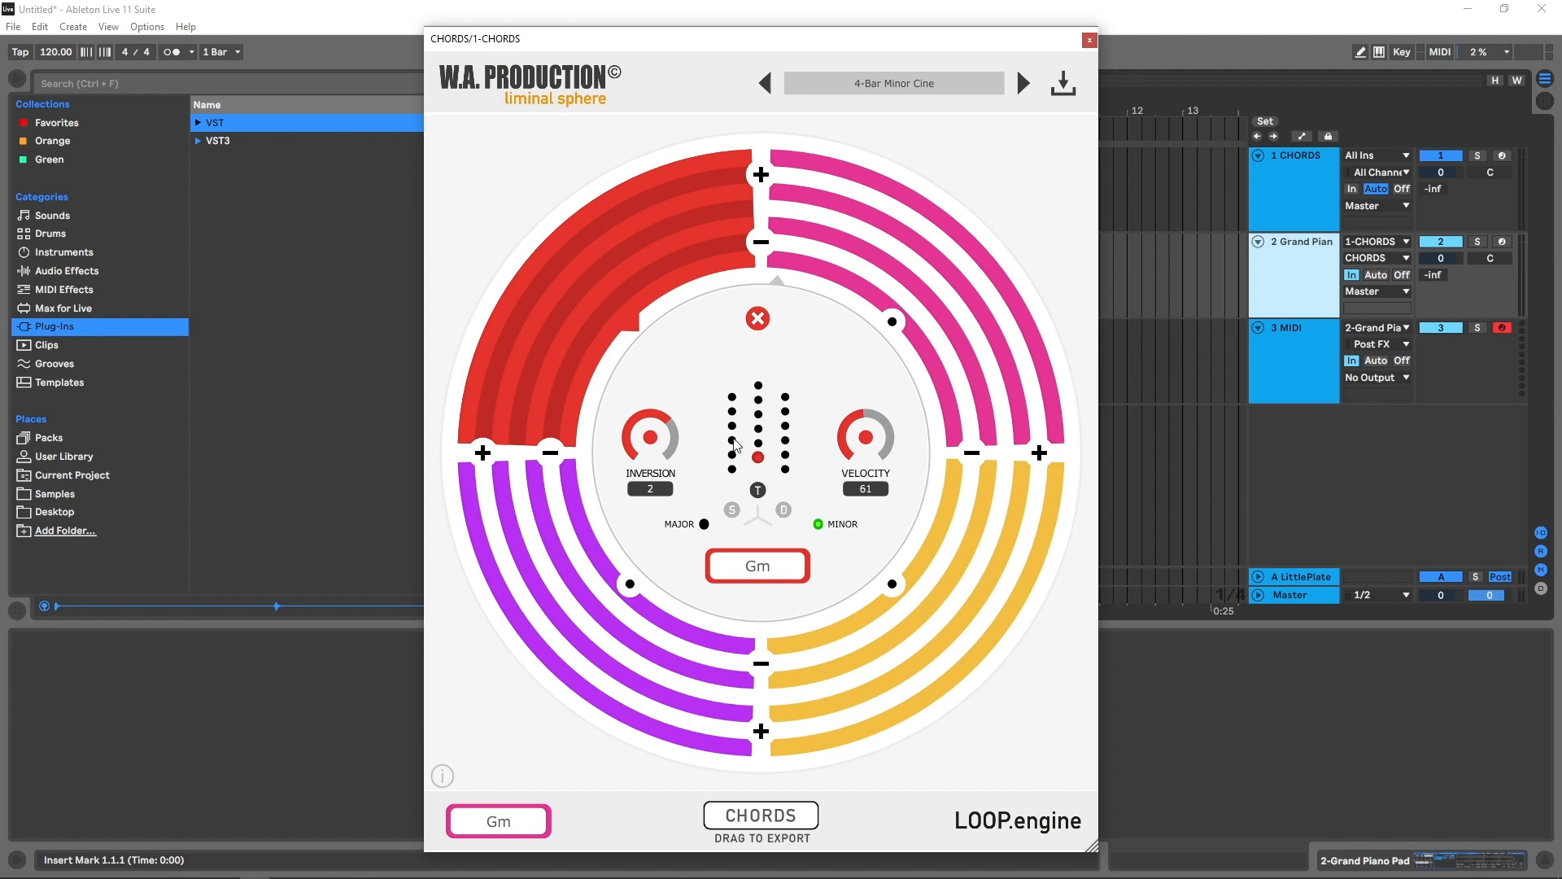
{"action": "left_click", "coordinate": [732, 469]}
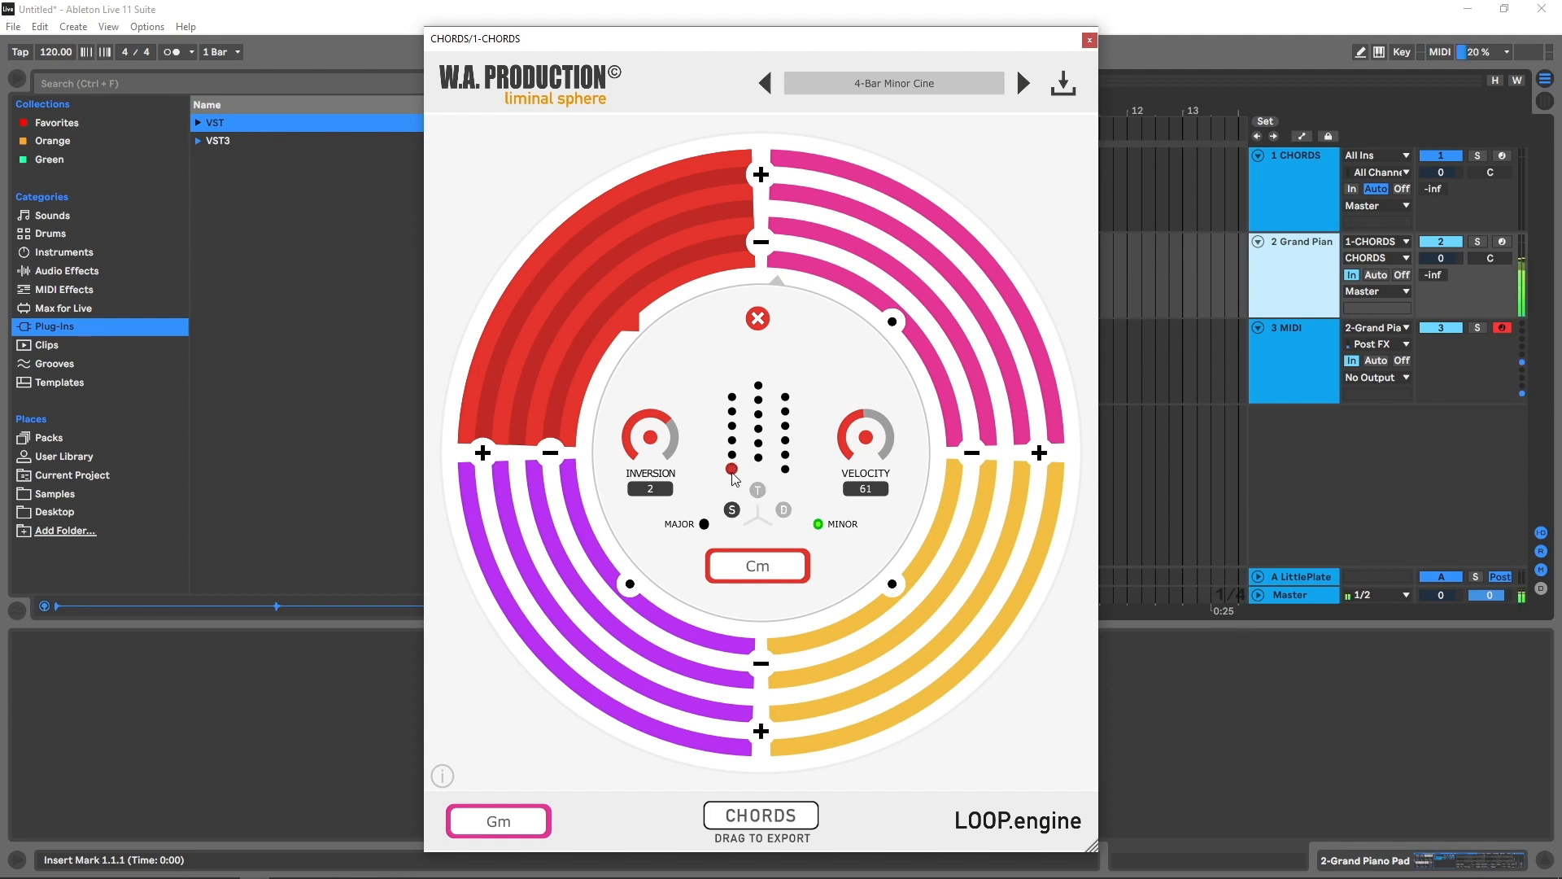
{"action": "left_click", "coordinate": [786, 468]}
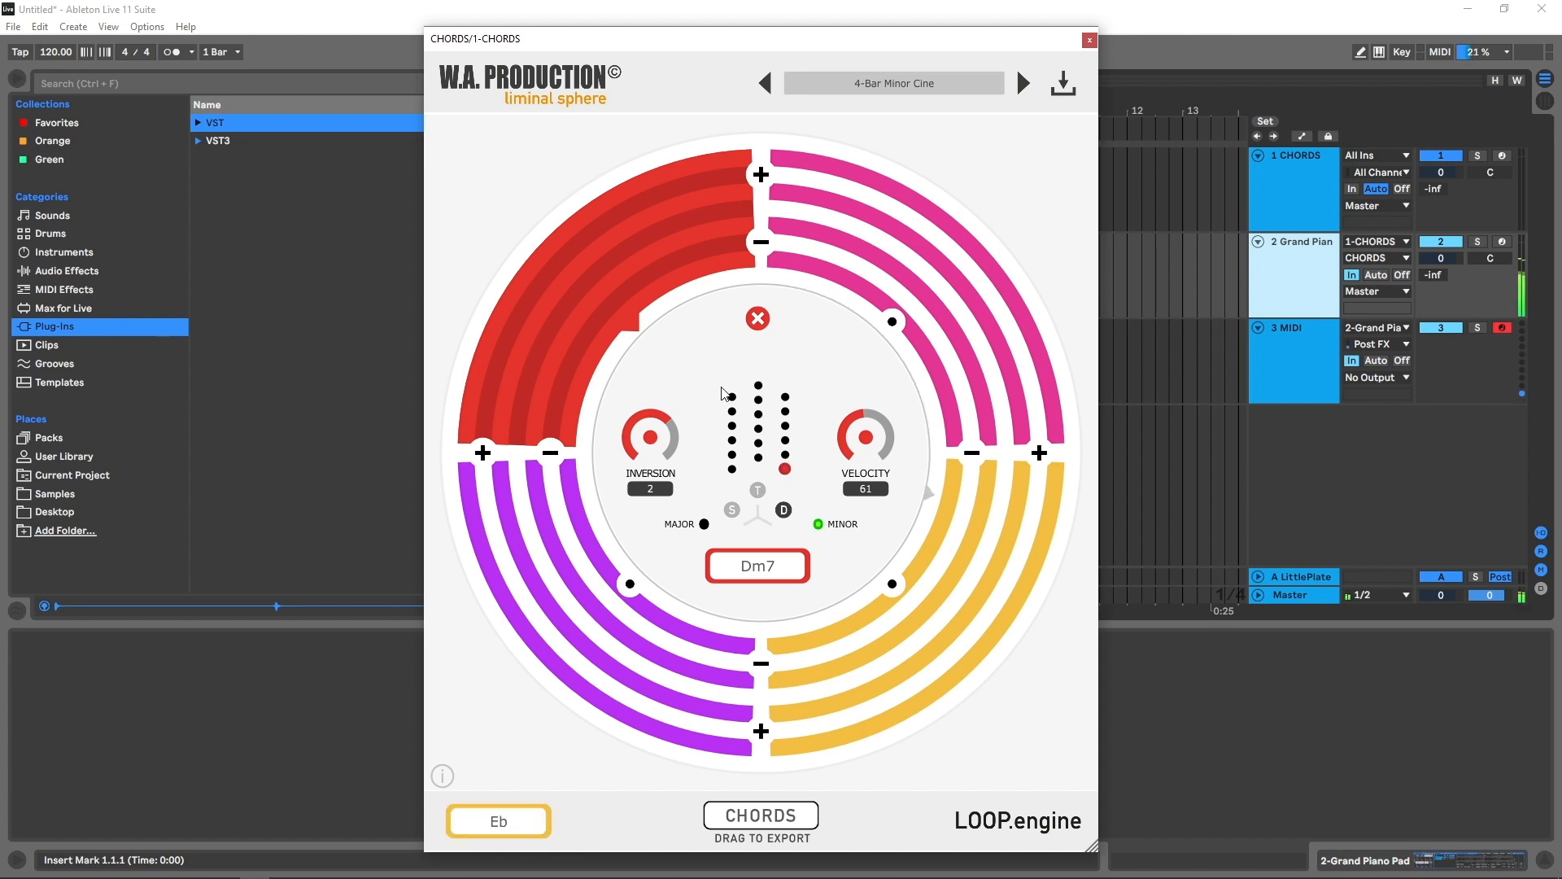
{"action": "left_click", "coordinate": [759, 414]}
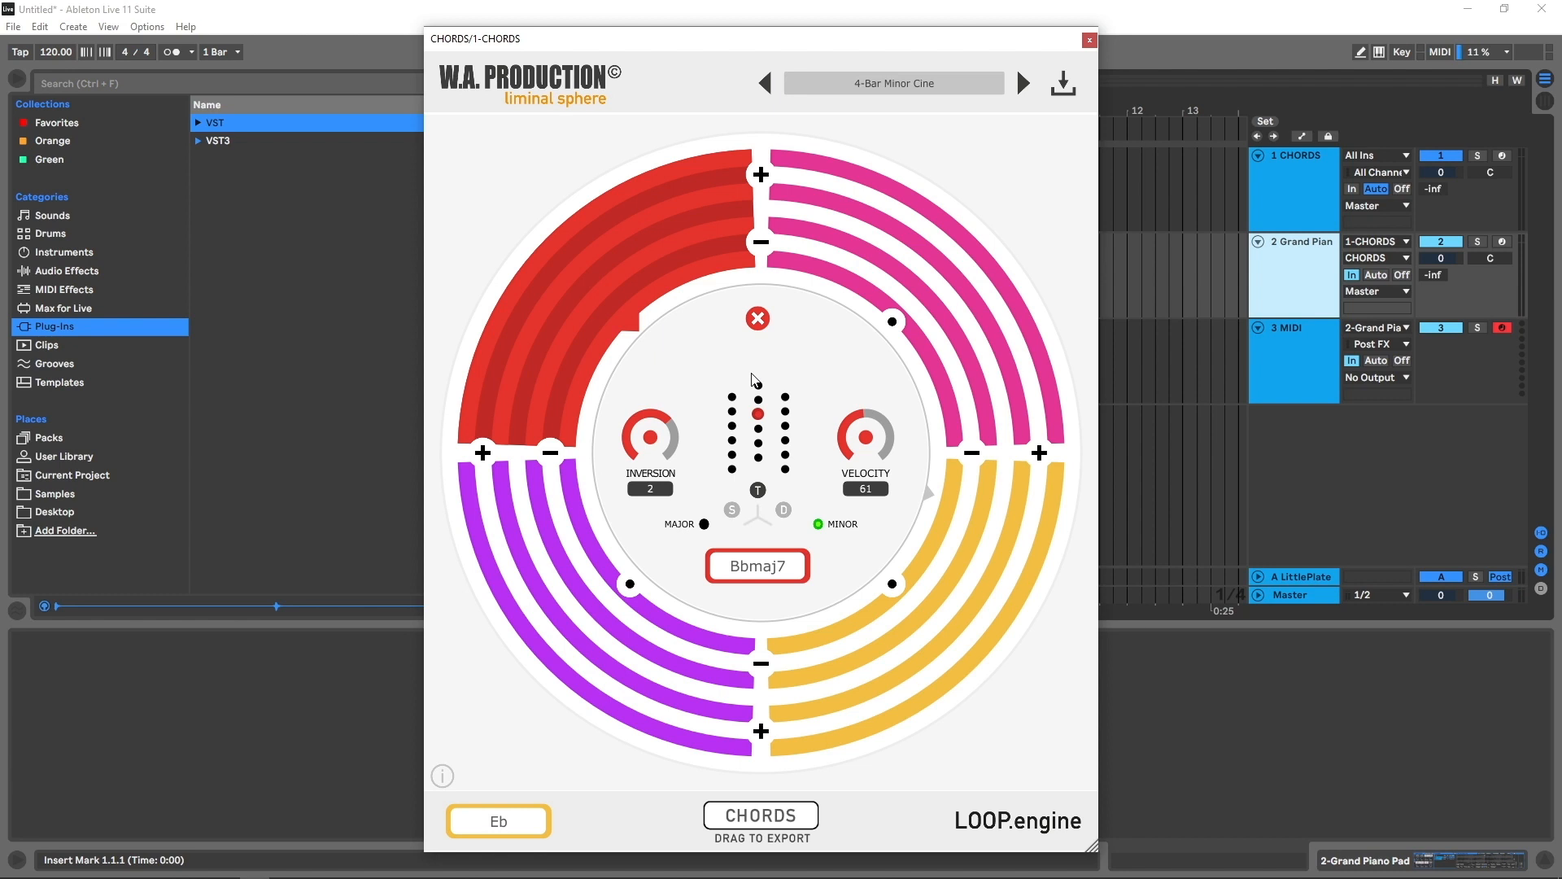
Step: Set the global key to A and change the red segment's chord to the subdominant Dm7 with inversion -1
{"action": "left_click", "coordinate": [757, 319]}
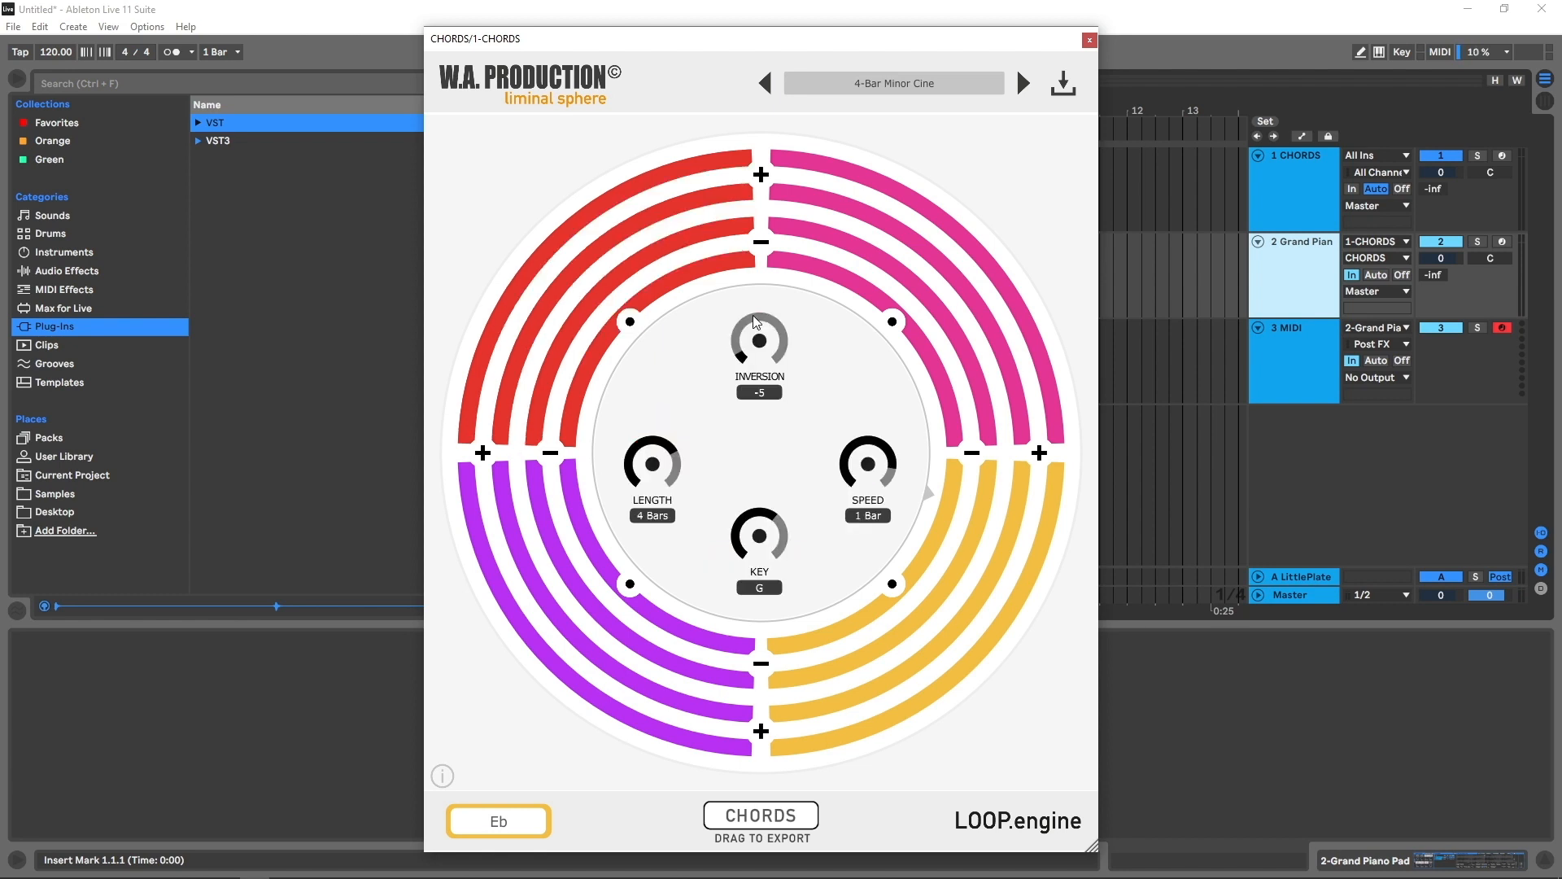
{"action": "left_click_drag", "start_coordinate": [768, 537], "coordinate": [771, 520]}
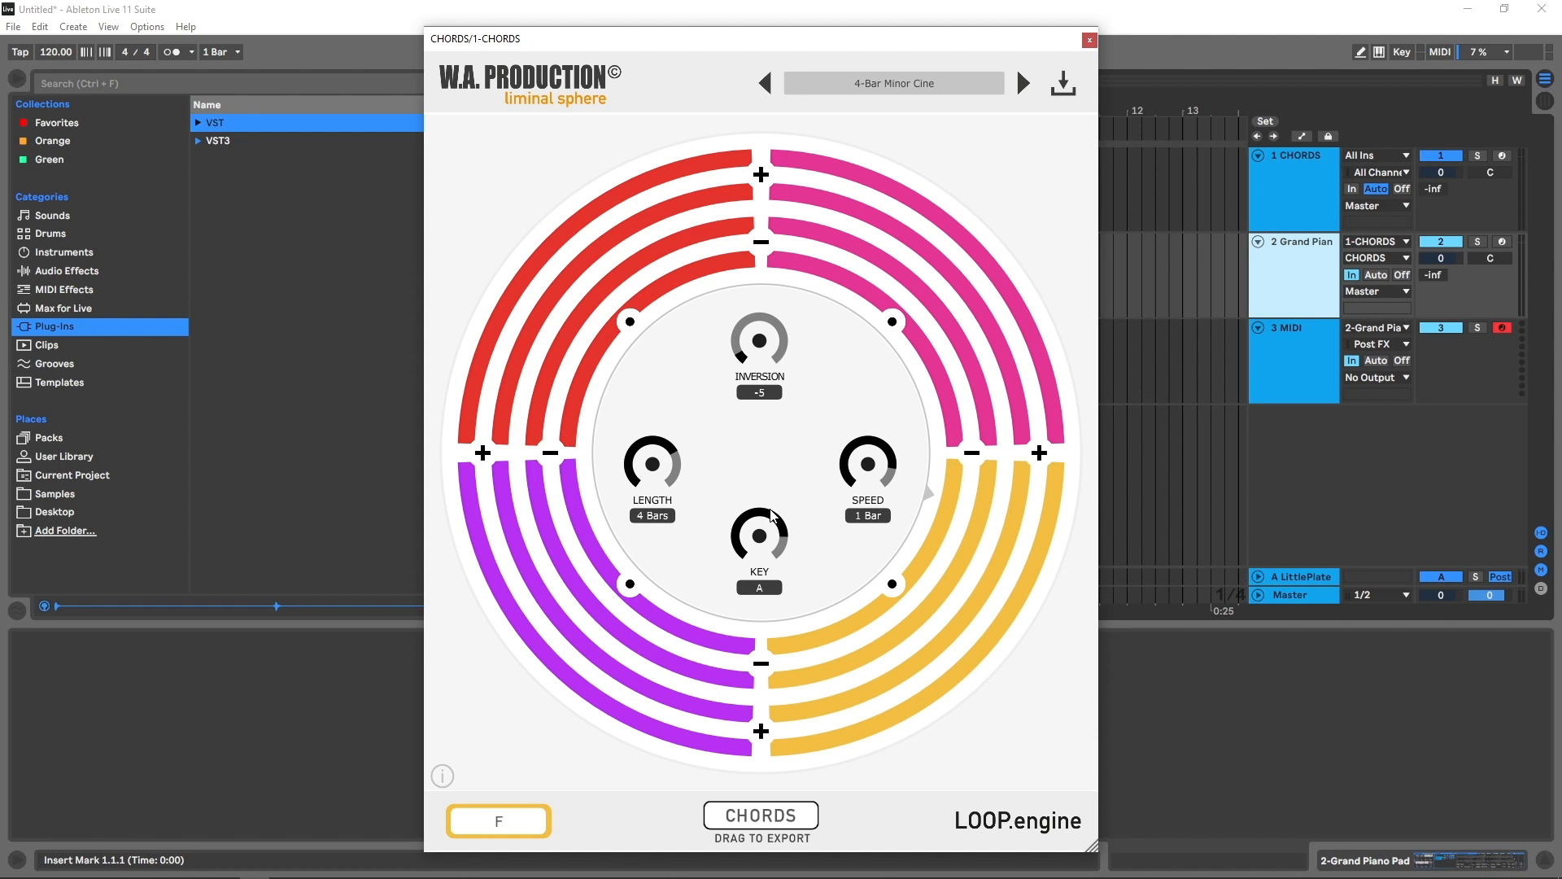
{"action": "left_click", "coordinate": [634, 323]}
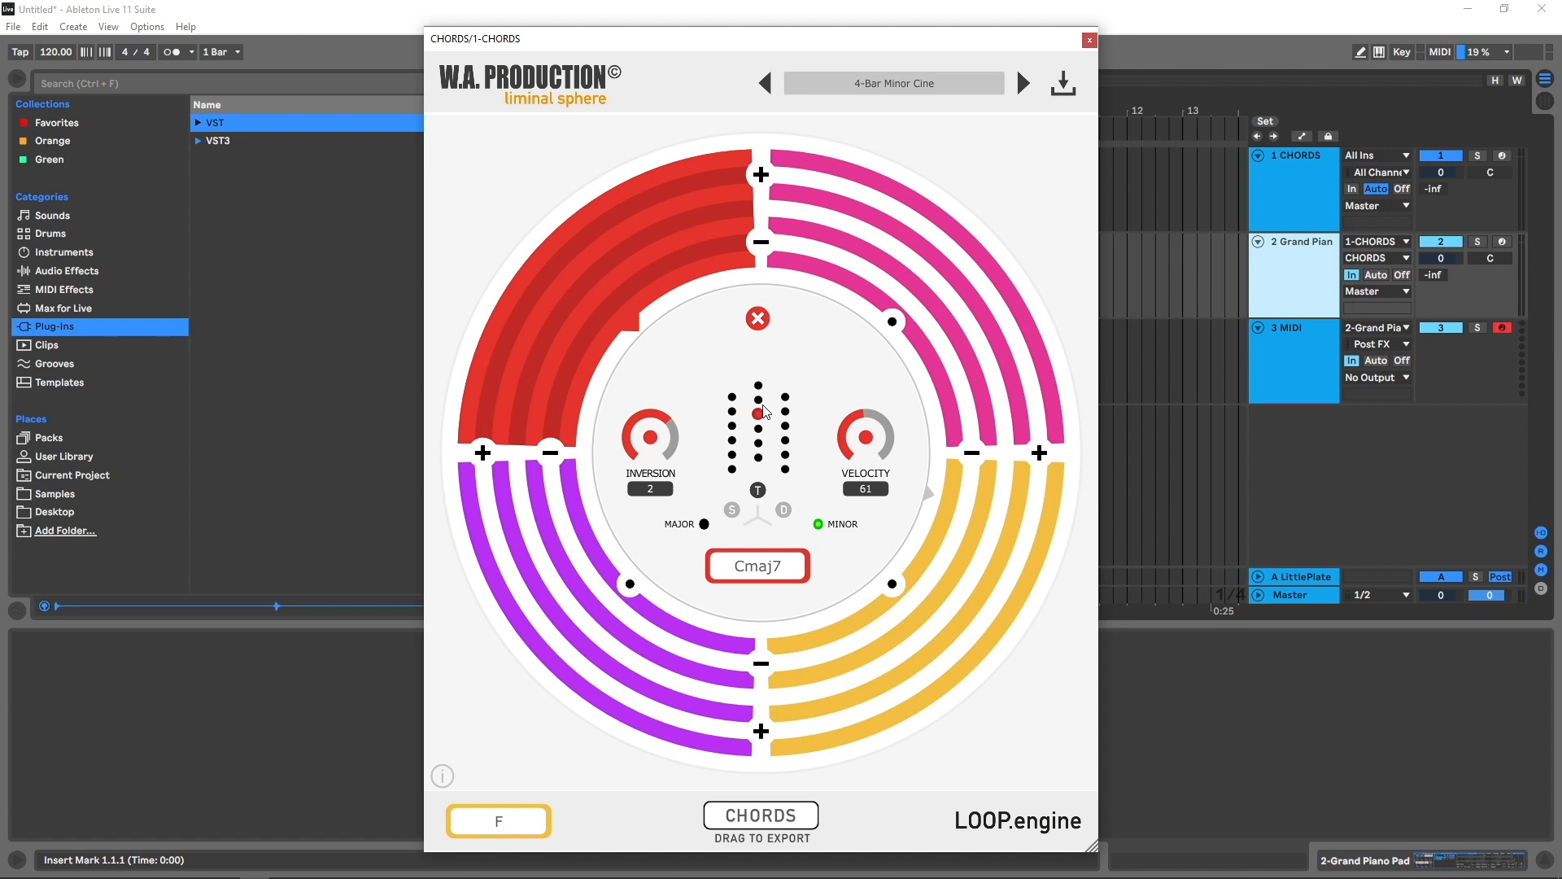
{"action": "left_click", "coordinate": [731, 424]}
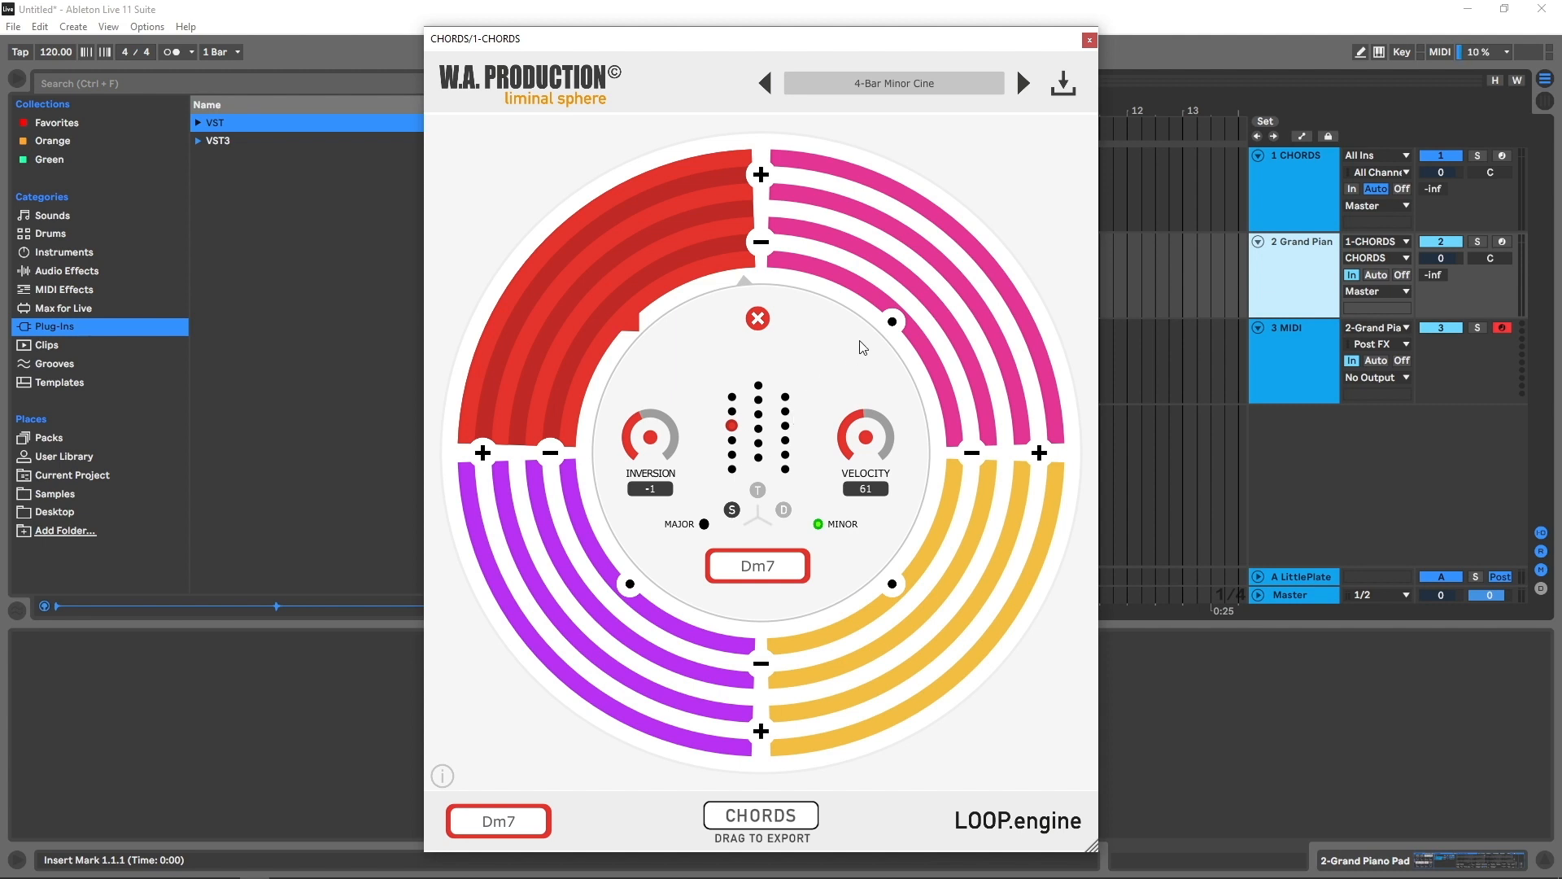
Step: Pick a different tonic chord for the pink segment and try other chords on the orange one, including Em7,9 and Fmaj7
{"action": "left_click", "coordinate": [899, 332]}
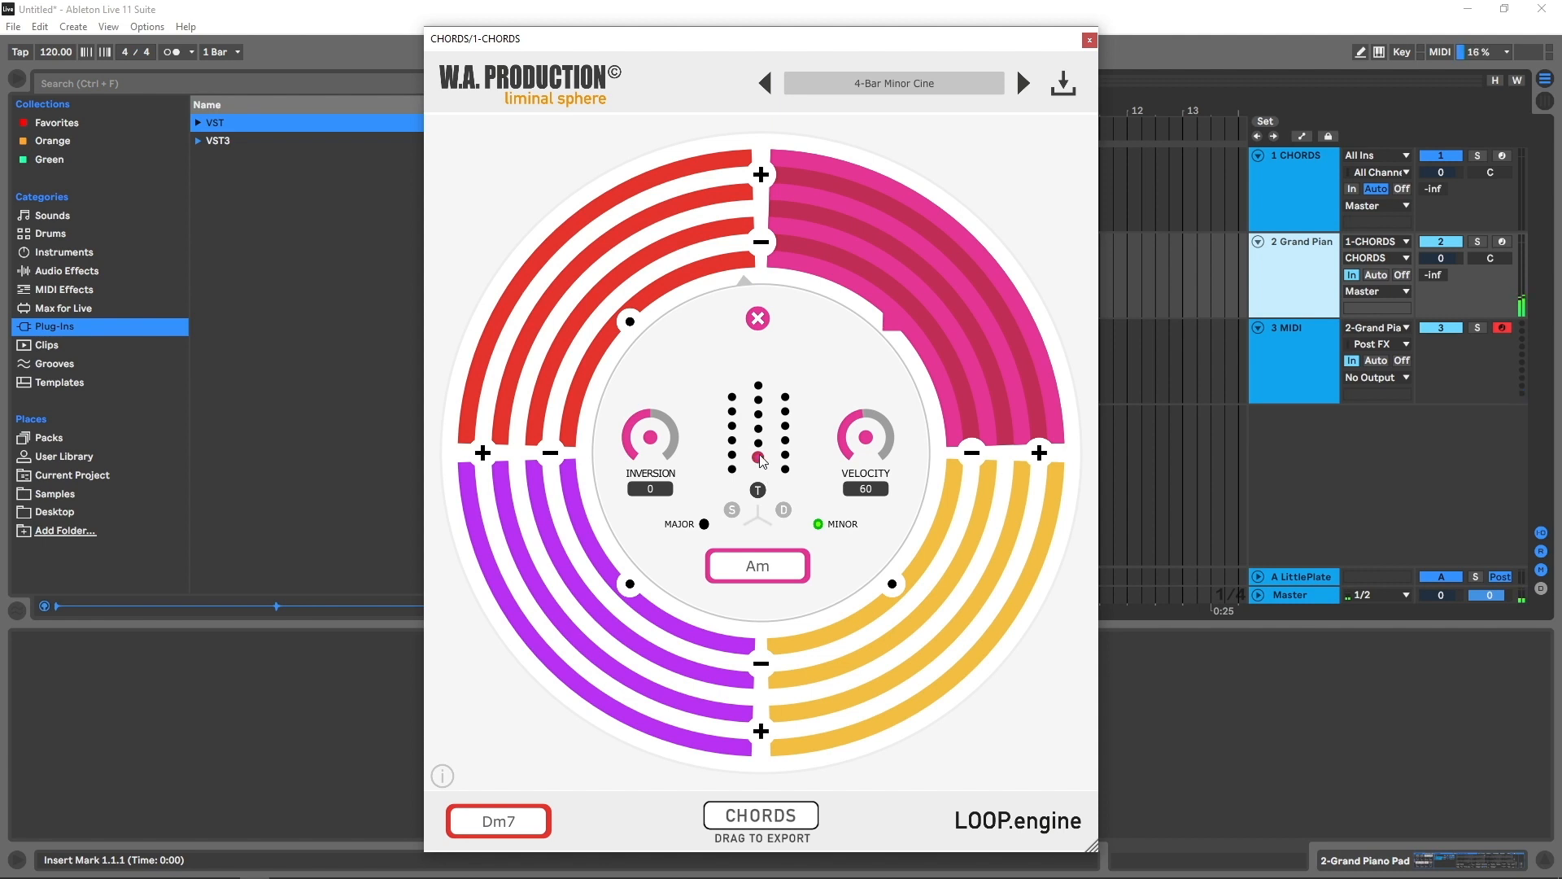
{"action": "left_click", "coordinate": [759, 428]}
{"action": "left_click", "coordinate": [892, 583]}
{"action": "left_click", "coordinate": [785, 424]}
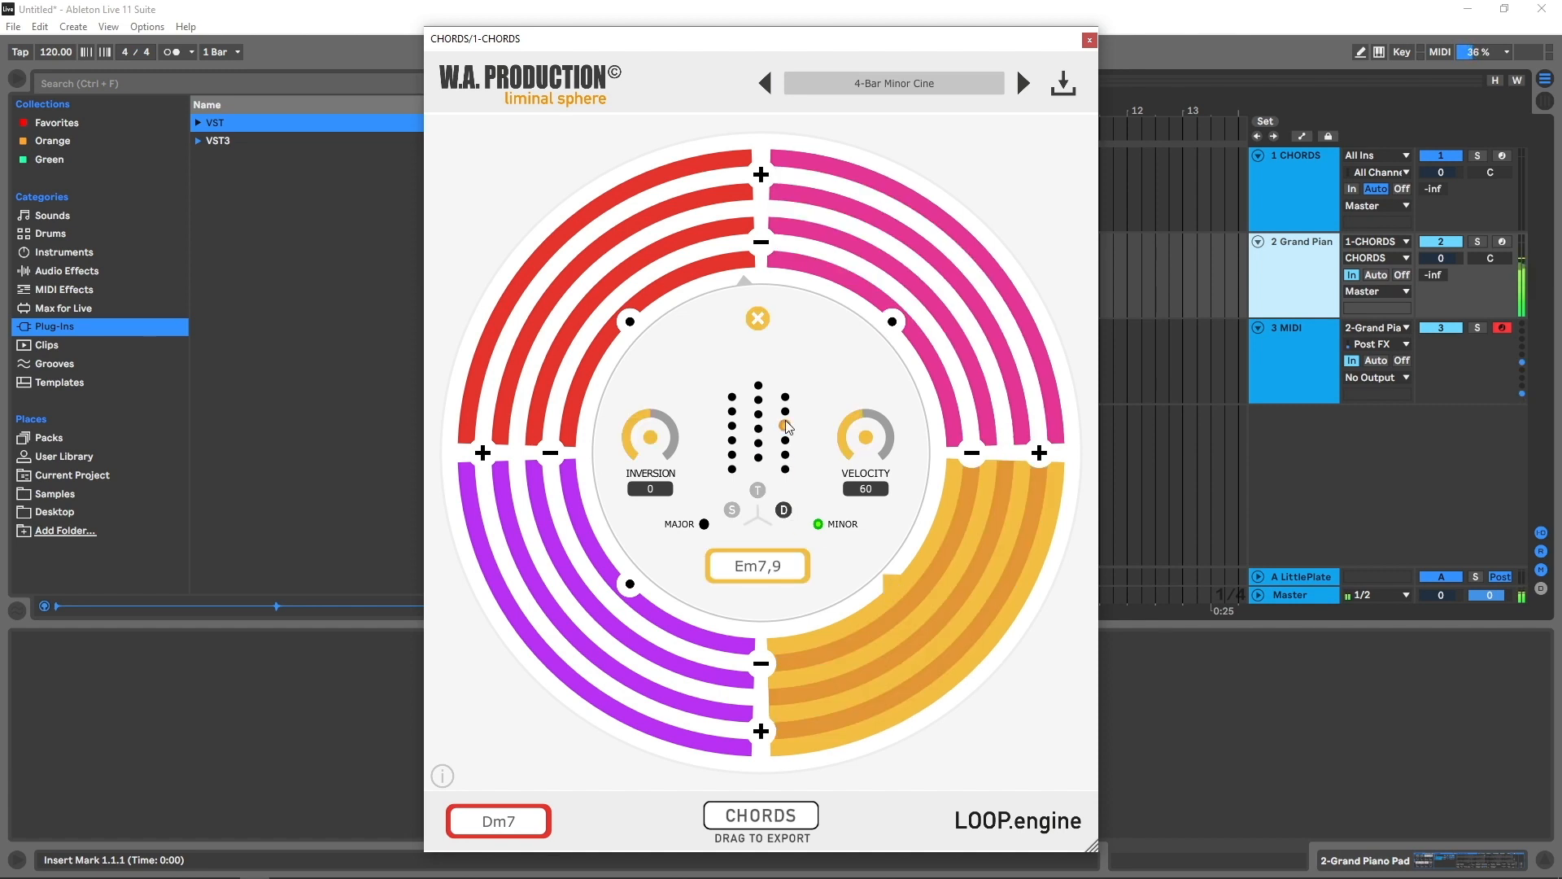
{"action": "left_click", "coordinate": [785, 396]}
{"action": "left_click", "coordinate": [732, 426]}
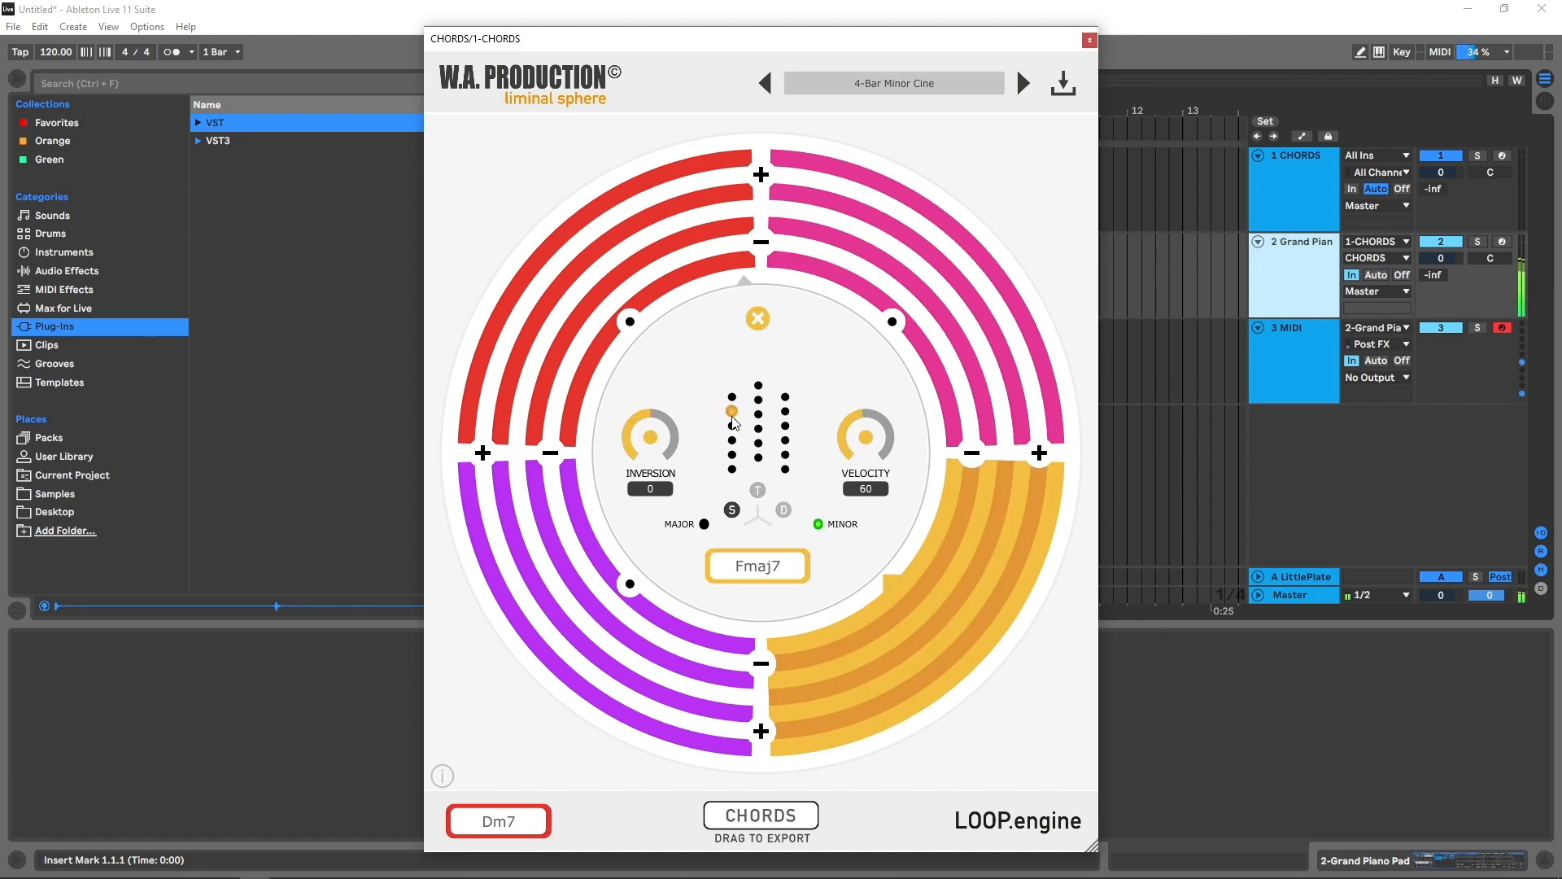
{"action": "left_click", "coordinate": [758, 428]}
Step: Try Bm and A on the purple segment and set its chord to the dominant Gb7
{"action": "left_click", "coordinate": [732, 454]}
{"action": "left_click", "coordinate": [632, 588]}
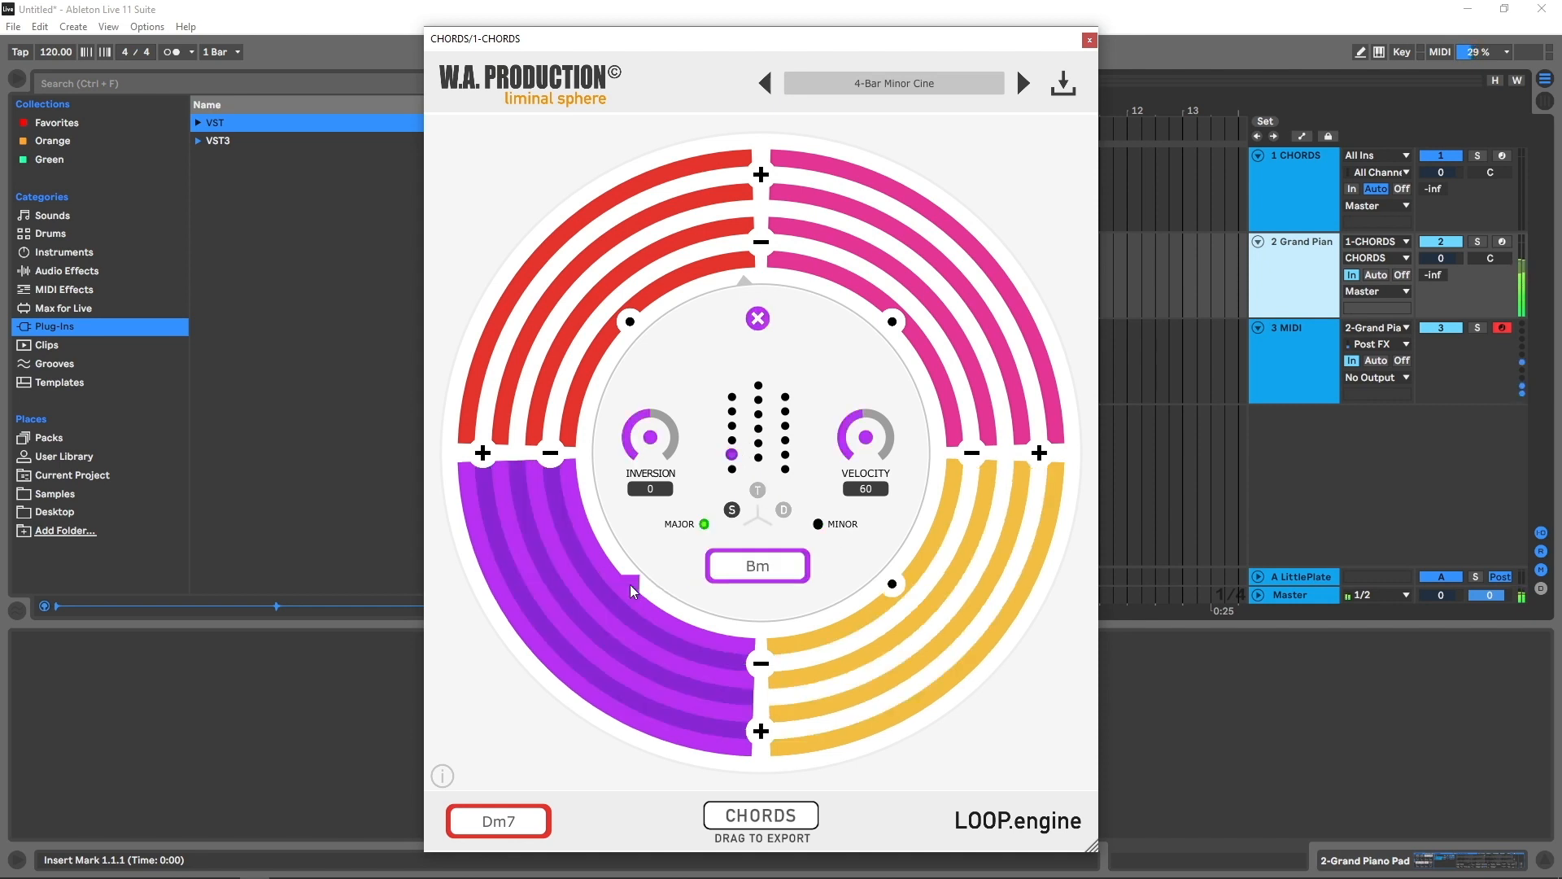
{"action": "left_click", "coordinate": [759, 457]}
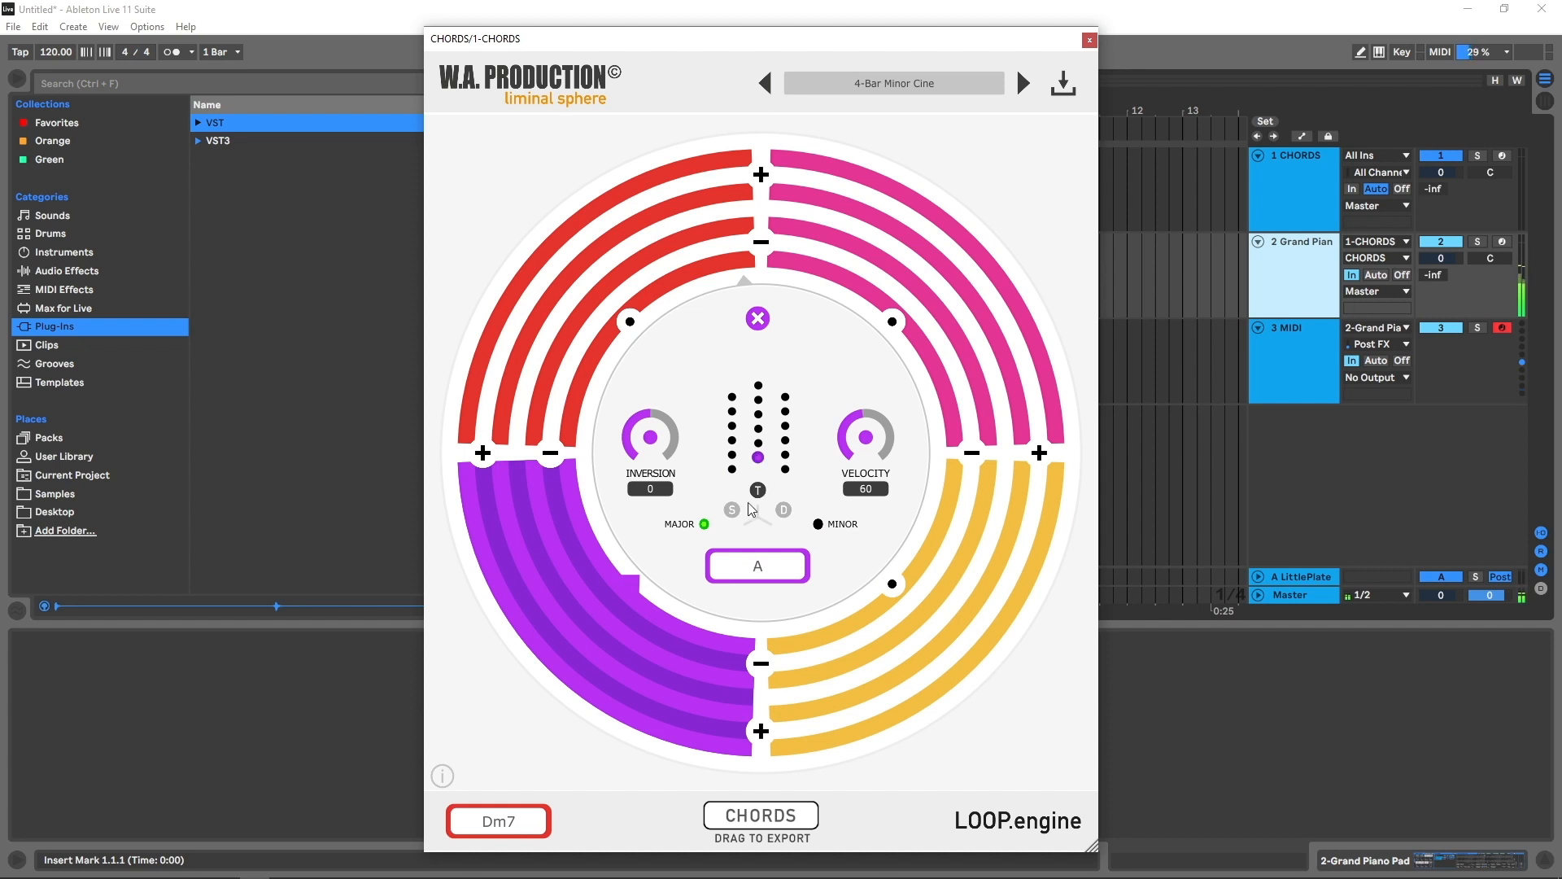
{"action": "left_click", "coordinate": [732, 469]}
{"action": "left_click", "coordinate": [785, 411]}
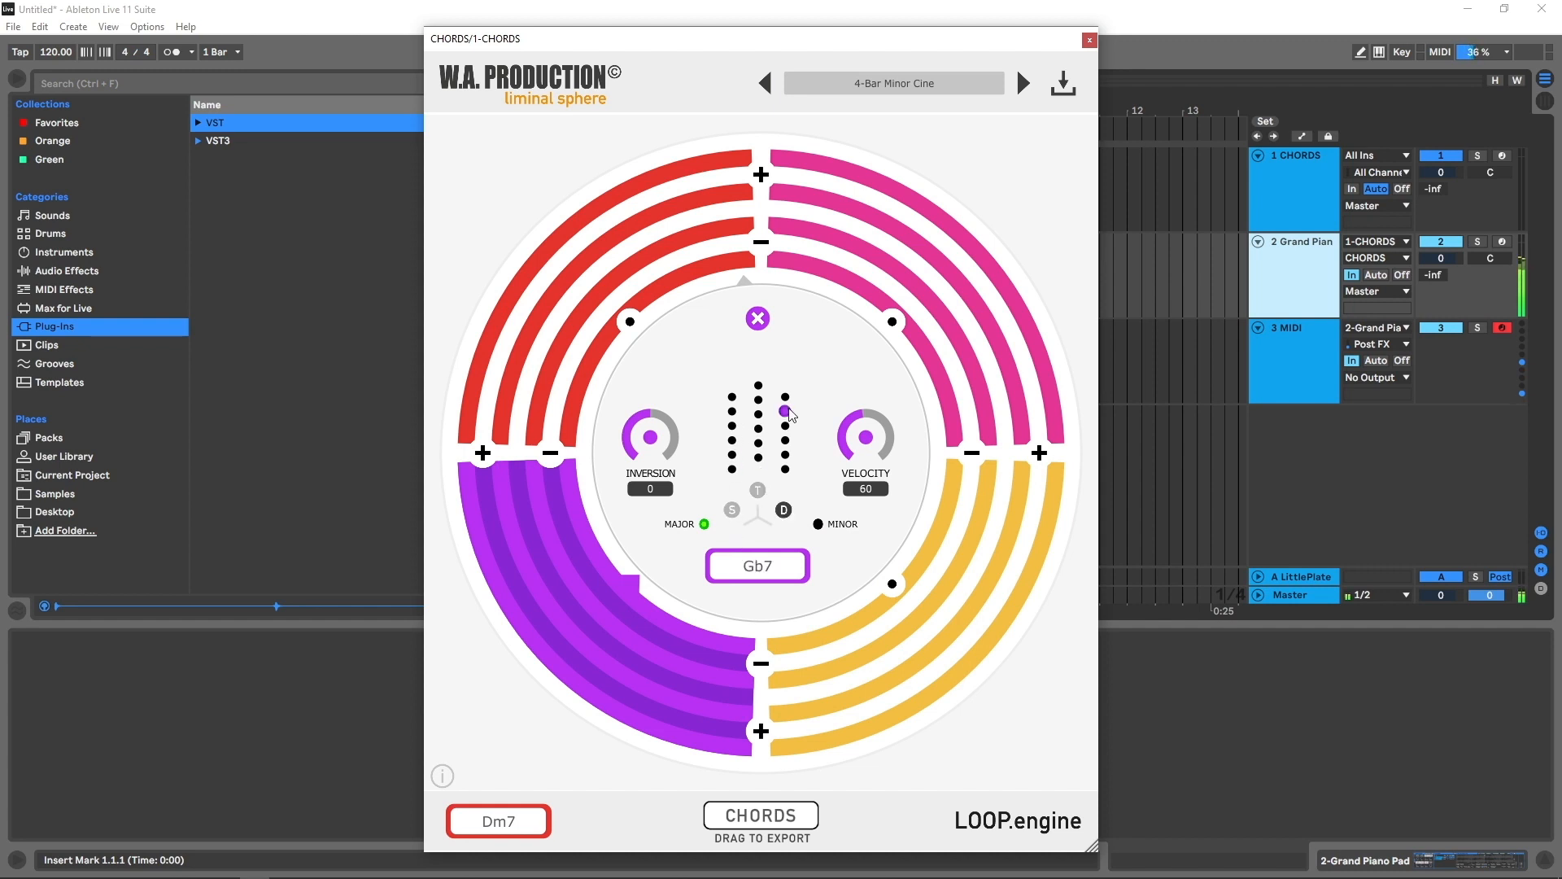
Step: Try Fmaj7, Gbm7,b5 and Bb7,b5 on the red segment and set its chord to Em7
{"action": "left_click", "coordinate": [632, 323]}
{"action": "left_click", "coordinate": [733, 412]}
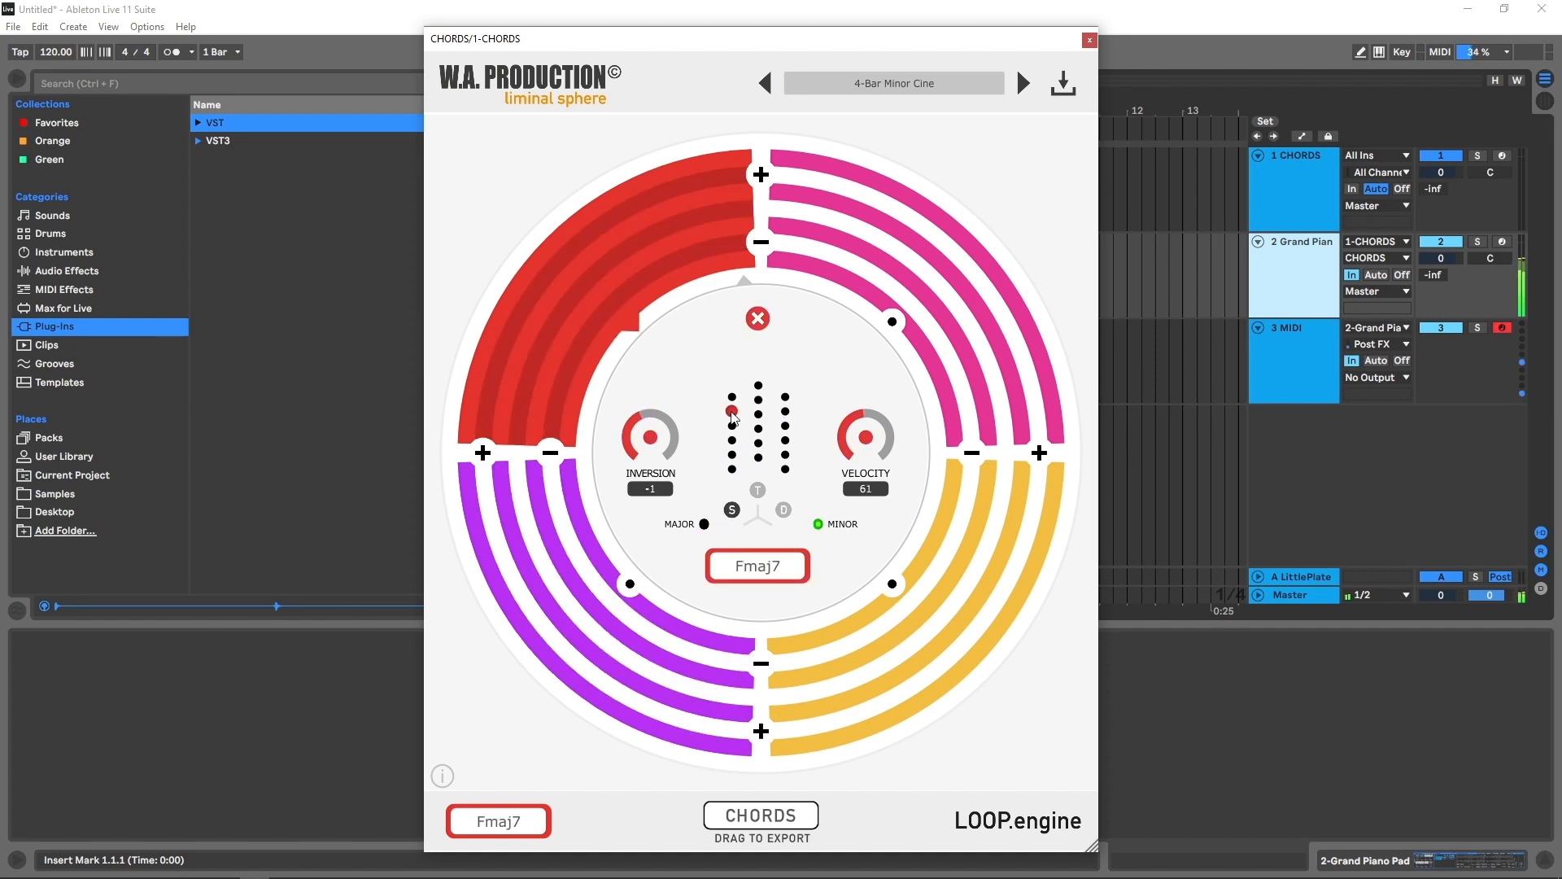
{"action": "left_click", "coordinate": [733, 397]}
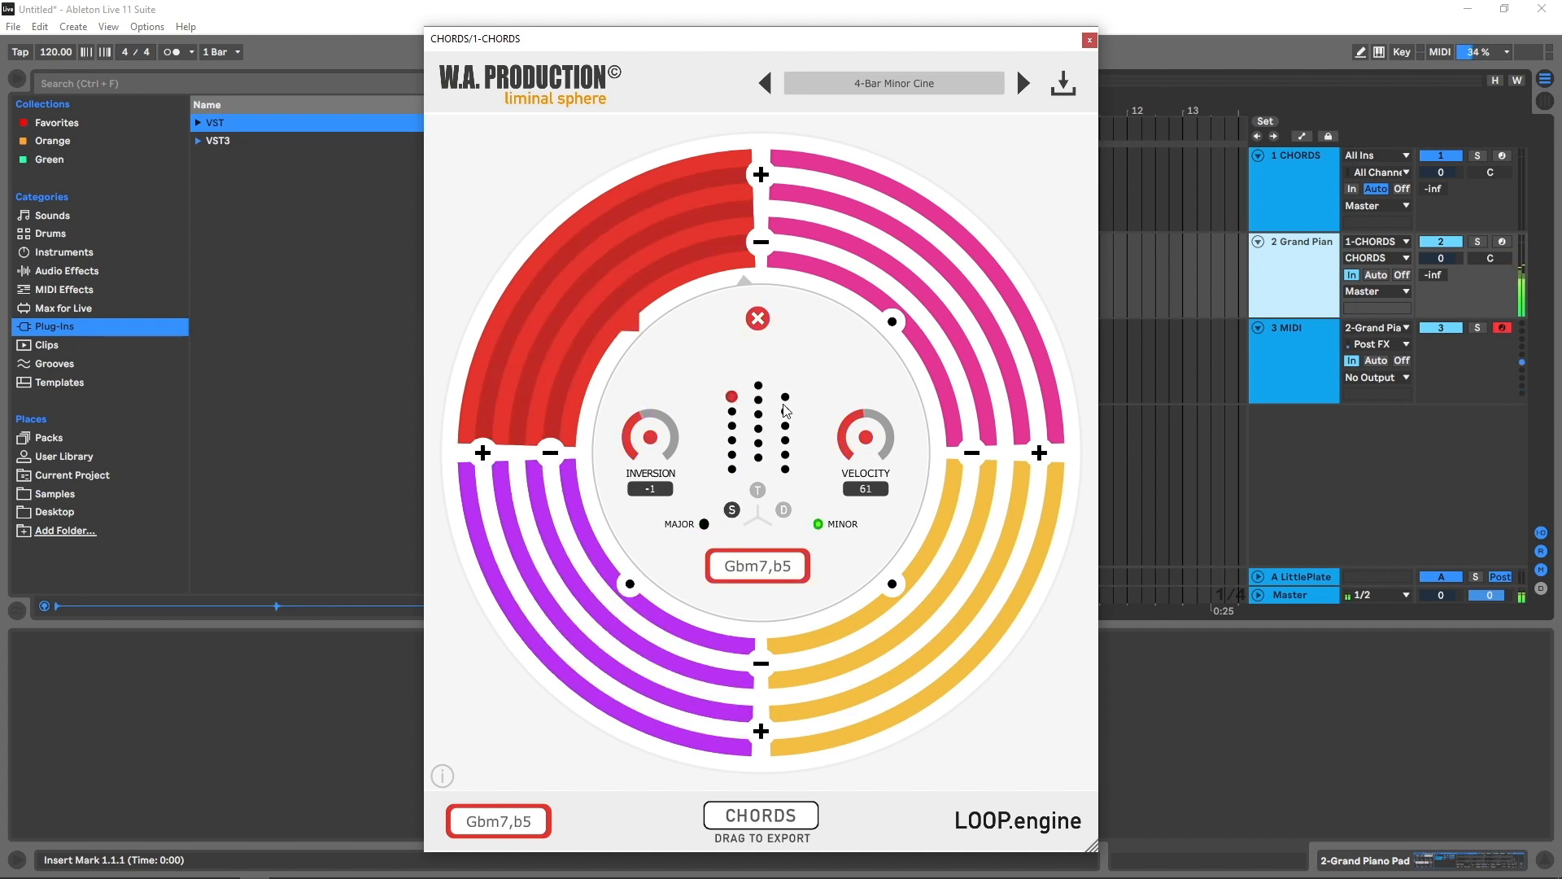
{"action": "left_click", "coordinate": [786, 410]}
{"action": "left_click", "coordinate": [786, 398]}
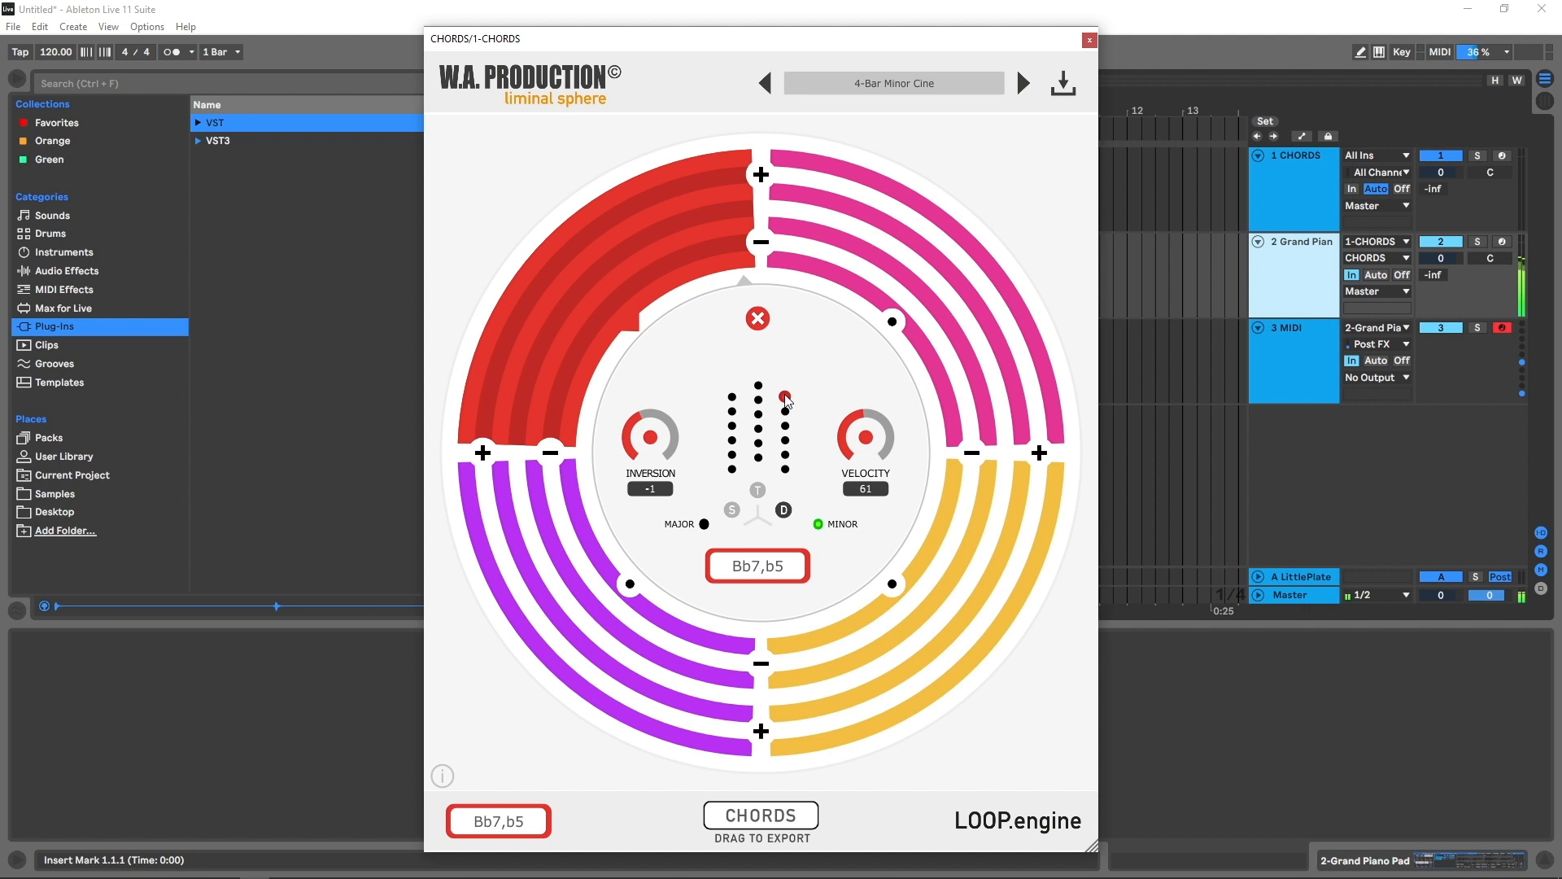
{"action": "left_click", "coordinate": [785, 454]}
{"action": "left_click", "coordinate": [785, 469]}
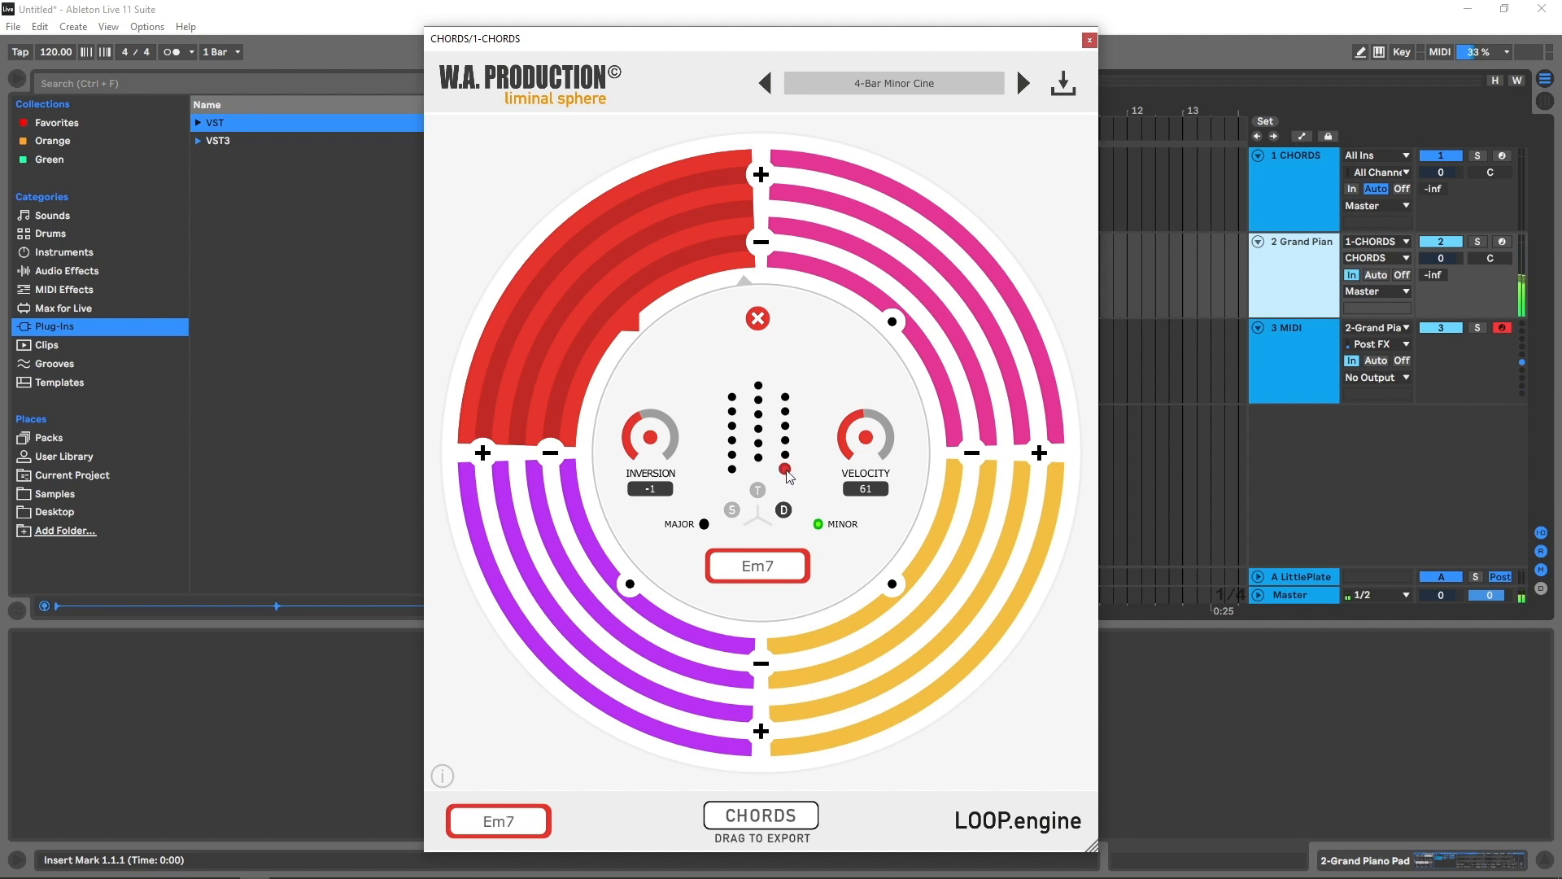
Step: Set the red segment's chord to the subdominant D major and review the chords of the pink, orange and purple segments
{"action": "left_click", "coordinate": [732, 469]}
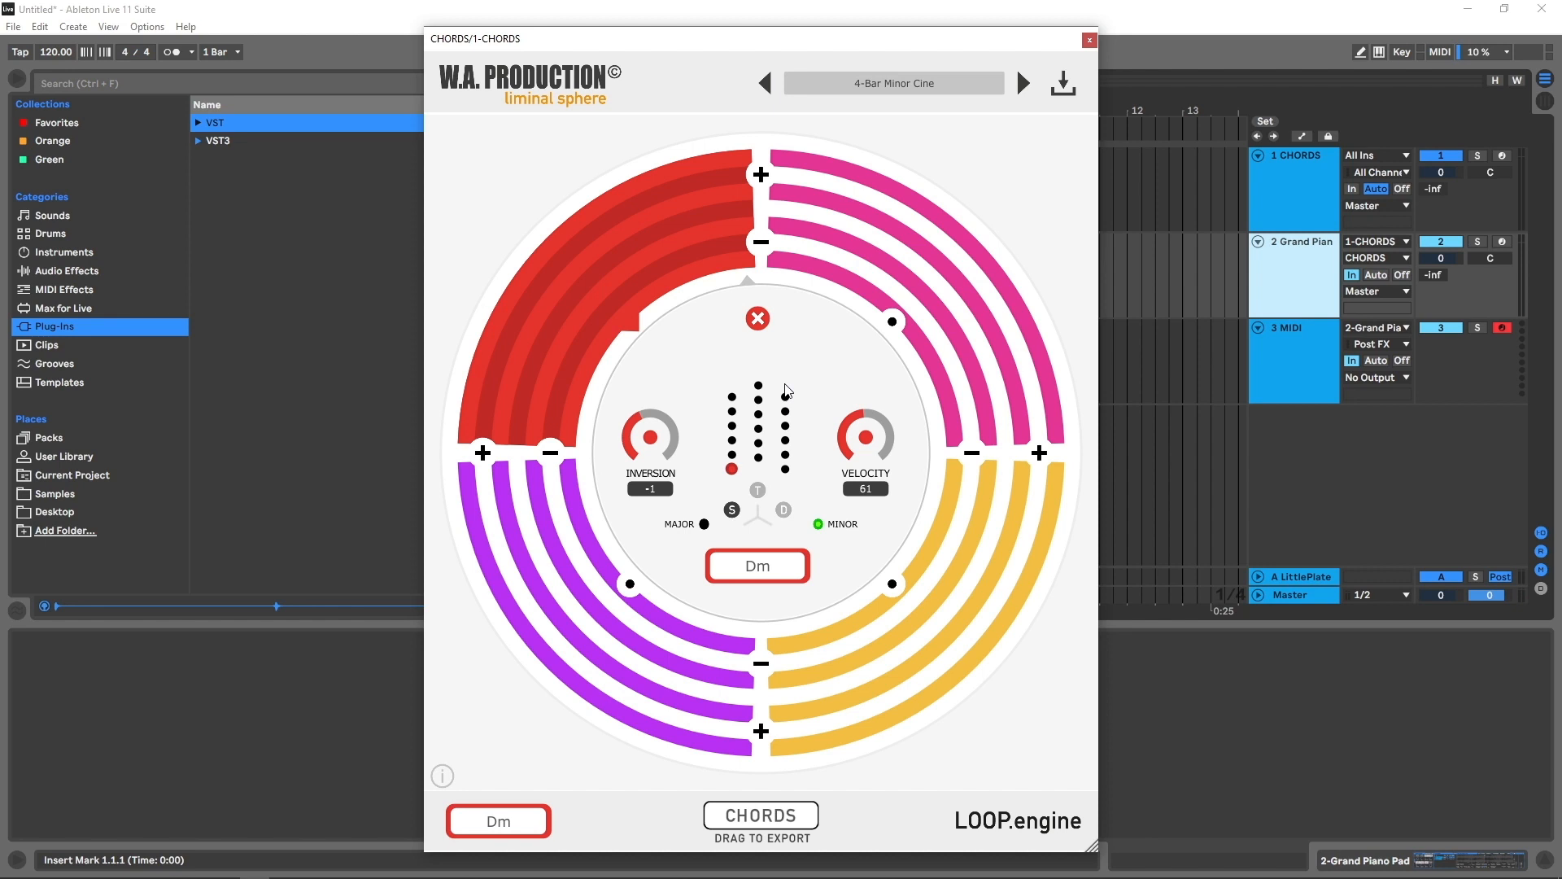
{"action": "left_click", "coordinate": [705, 524]}
{"action": "left_click", "coordinate": [893, 323]}
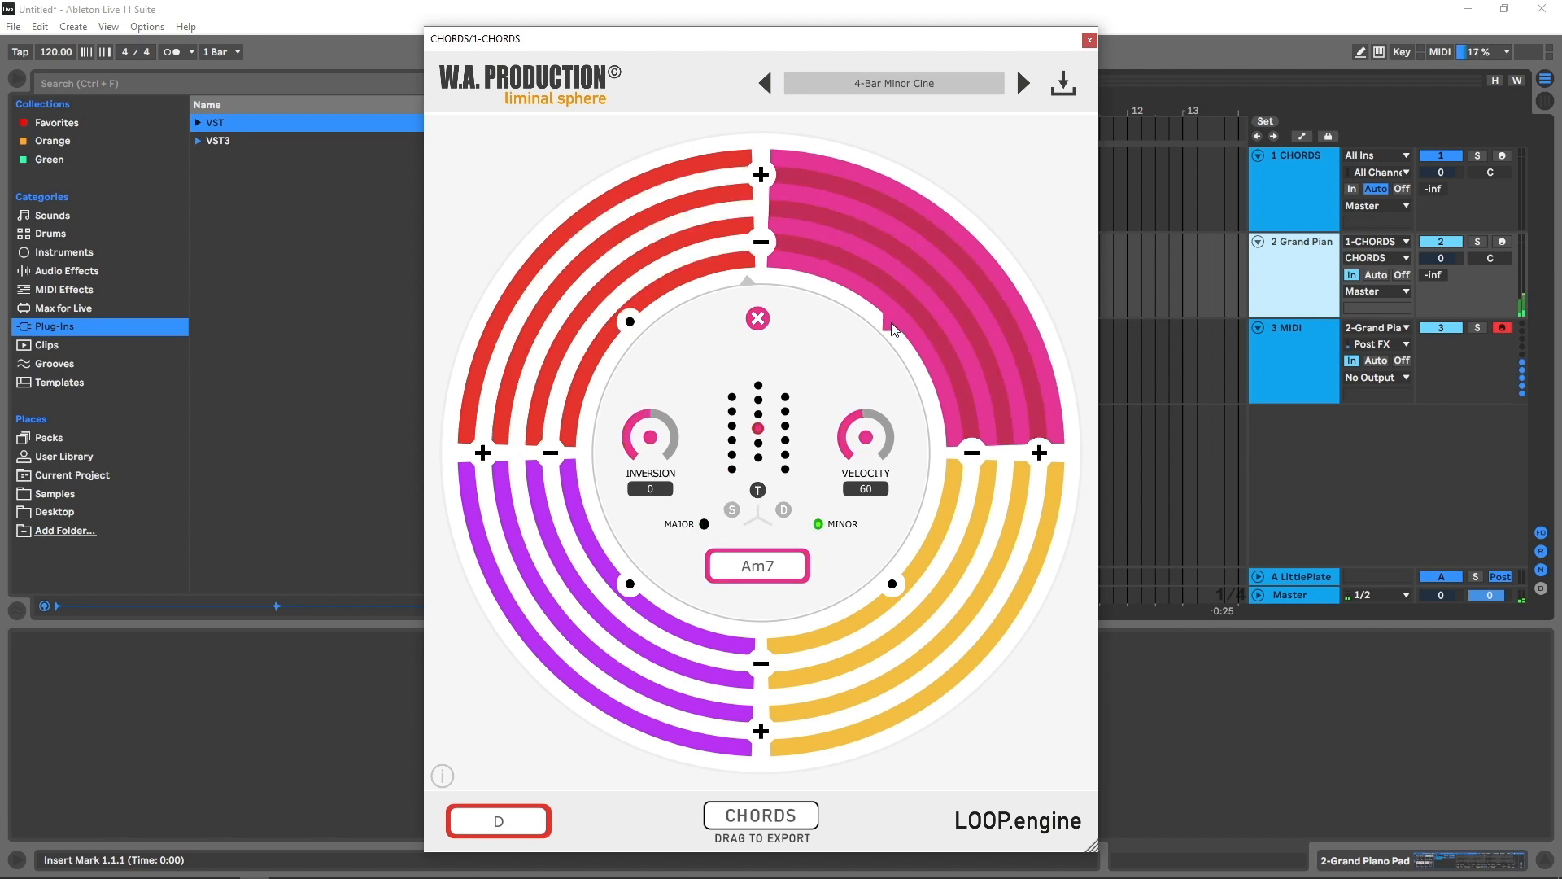
{"action": "left_click", "coordinate": [892, 583]}
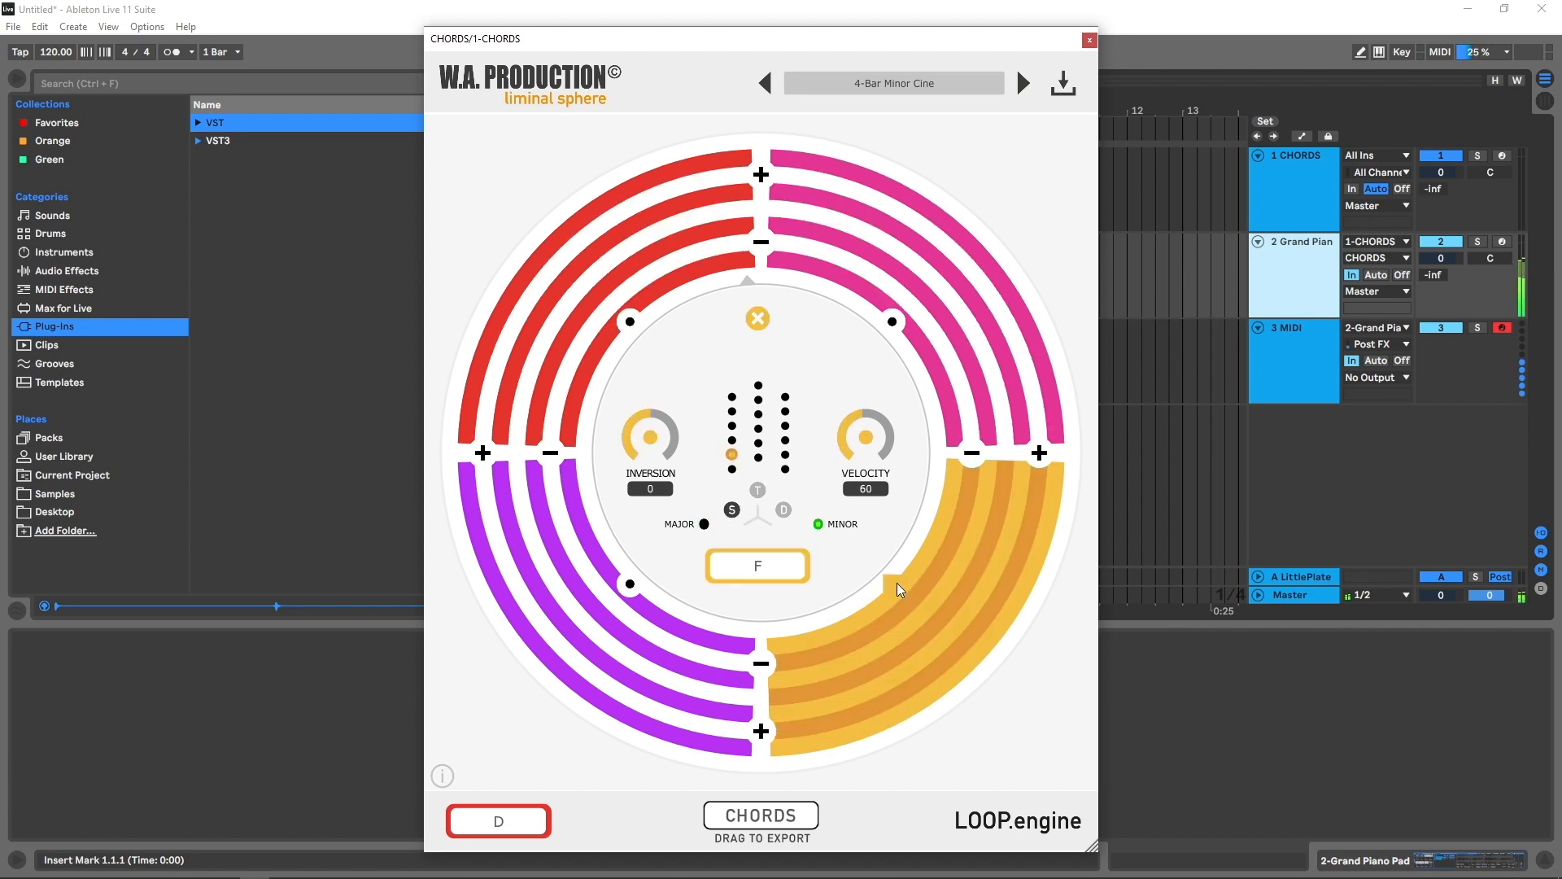
{"action": "left_click", "coordinate": [630, 584]}
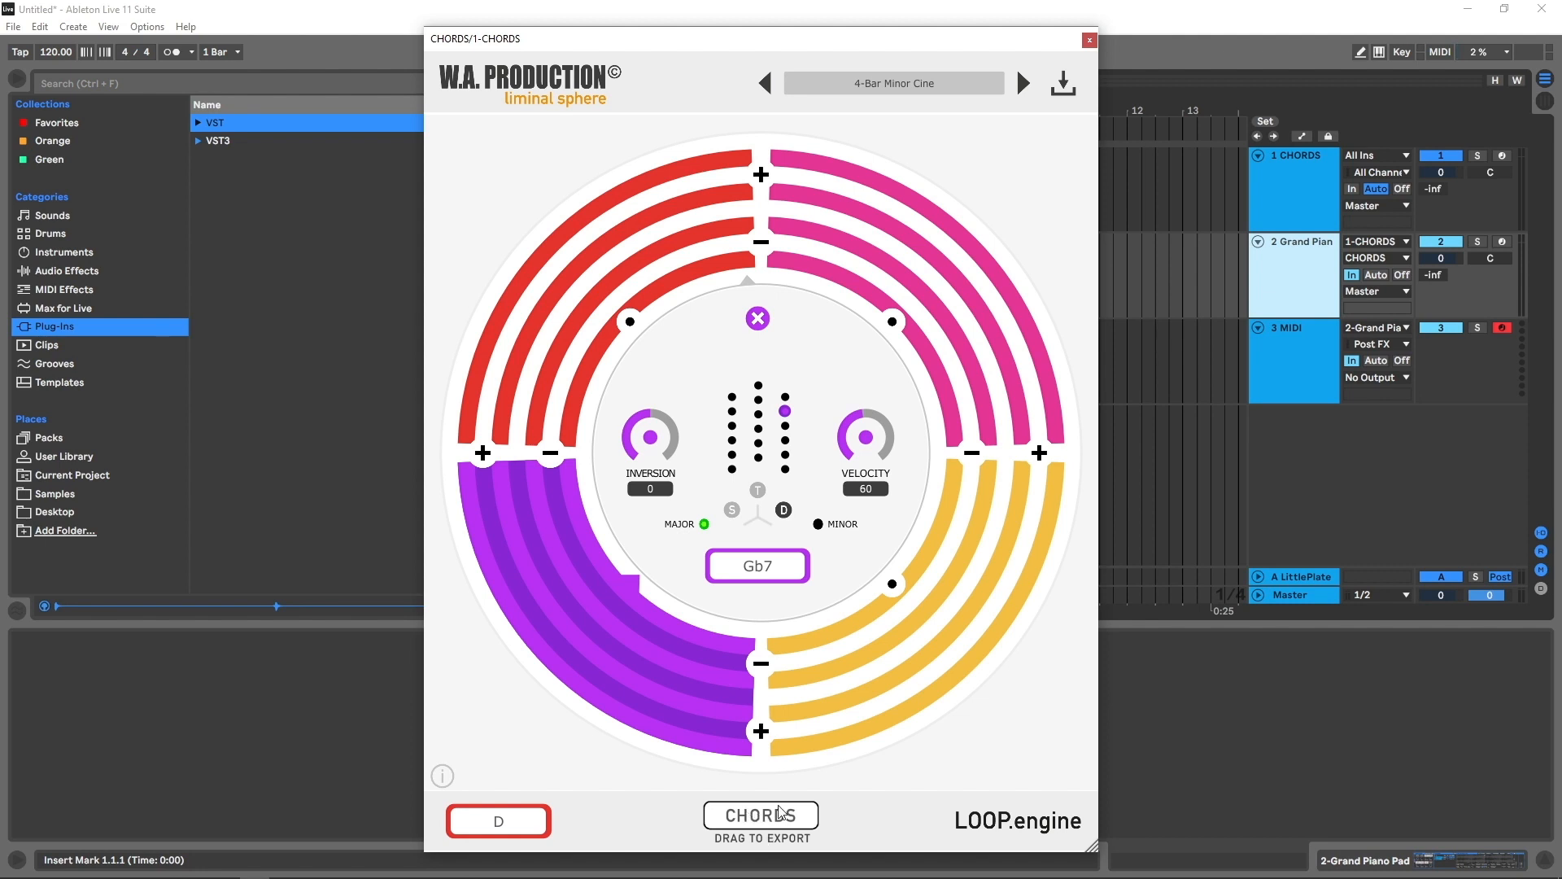
Step: Export the chord progression as a MIDI clip onto the 3 MIDI track at bar 12, close the plug-in window and enlarge the clip's note editor
{"action": "left_click_drag", "start_coordinate": [741, 817], "coordinate": [1179, 327]}
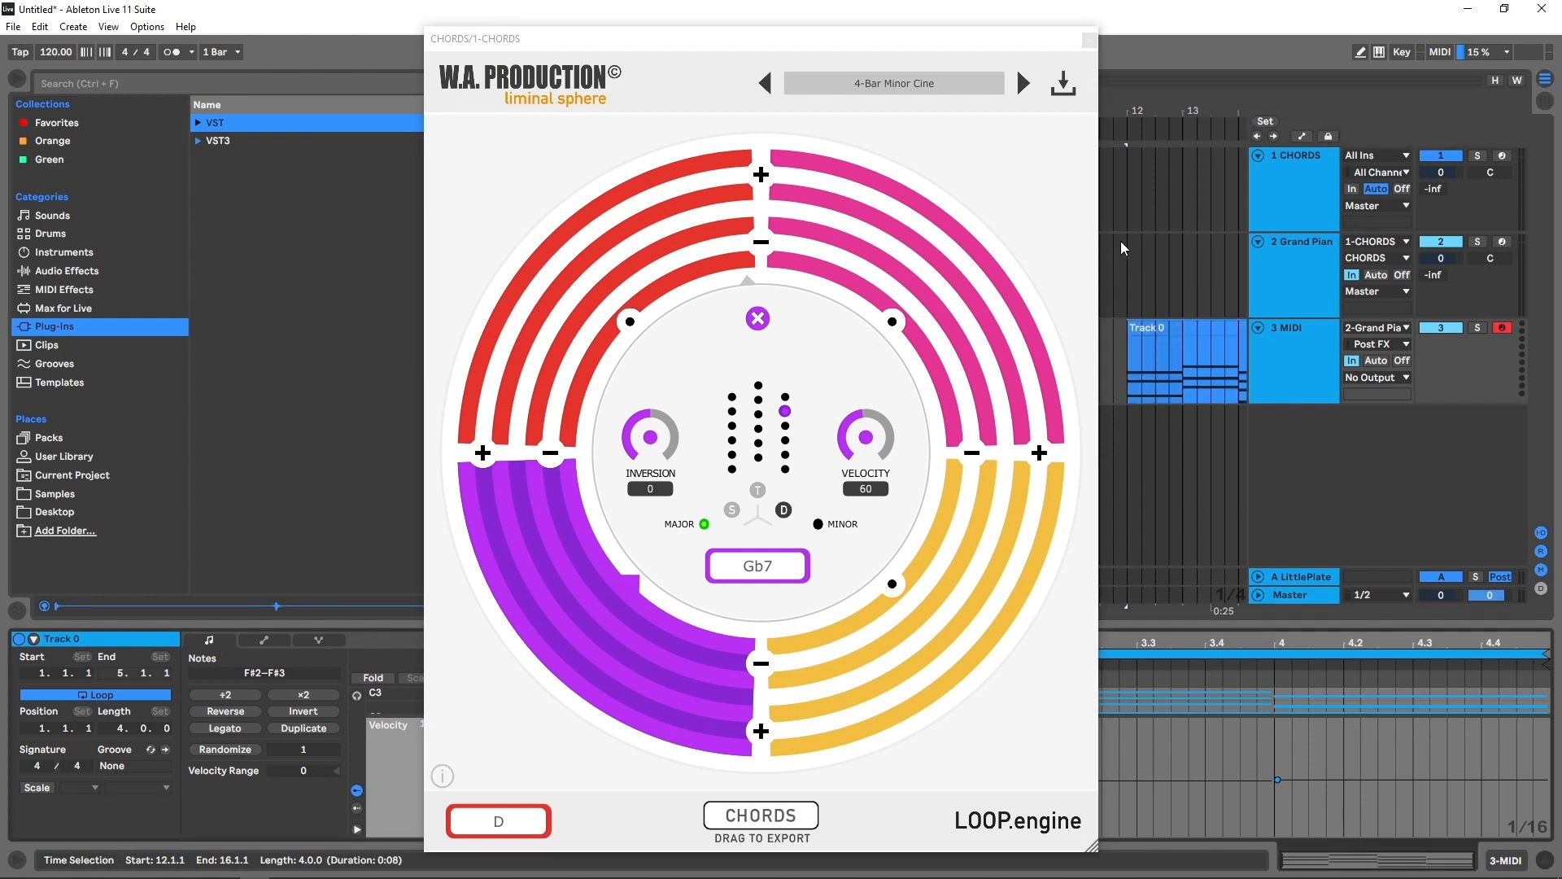
{"action": "left_click_drag", "start_coordinate": [1185, 716], "coordinate": [1185, 772]}
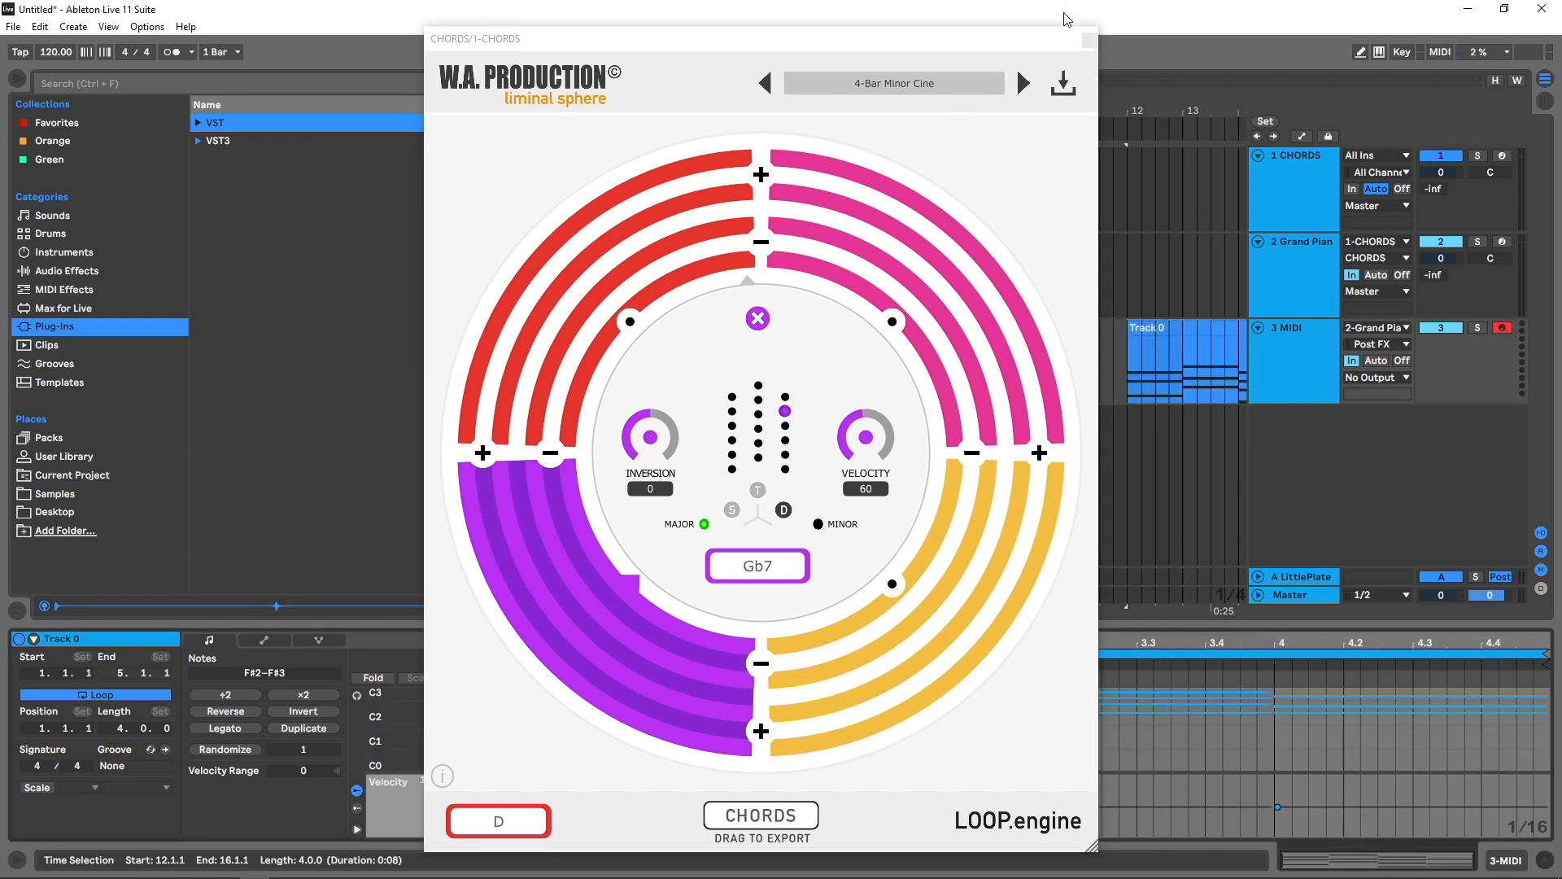
{"action": "left_click", "coordinate": [1089, 39]}
{"action": "left_click_drag", "start_coordinate": [855, 626], "coordinate": [855, 472]}
{"action": "left_click_drag", "start_coordinate": [439, 631], "coordinate": [504, 606]}
Step: Try transposing all notes of the exported clip up one octave, and shift them back down an octave
{"action": "left_click", "coordinate": [891, 697]}
{"action": "key", "text": "ctrl+a"}
{"action": "key", "text": "shift+Up"}
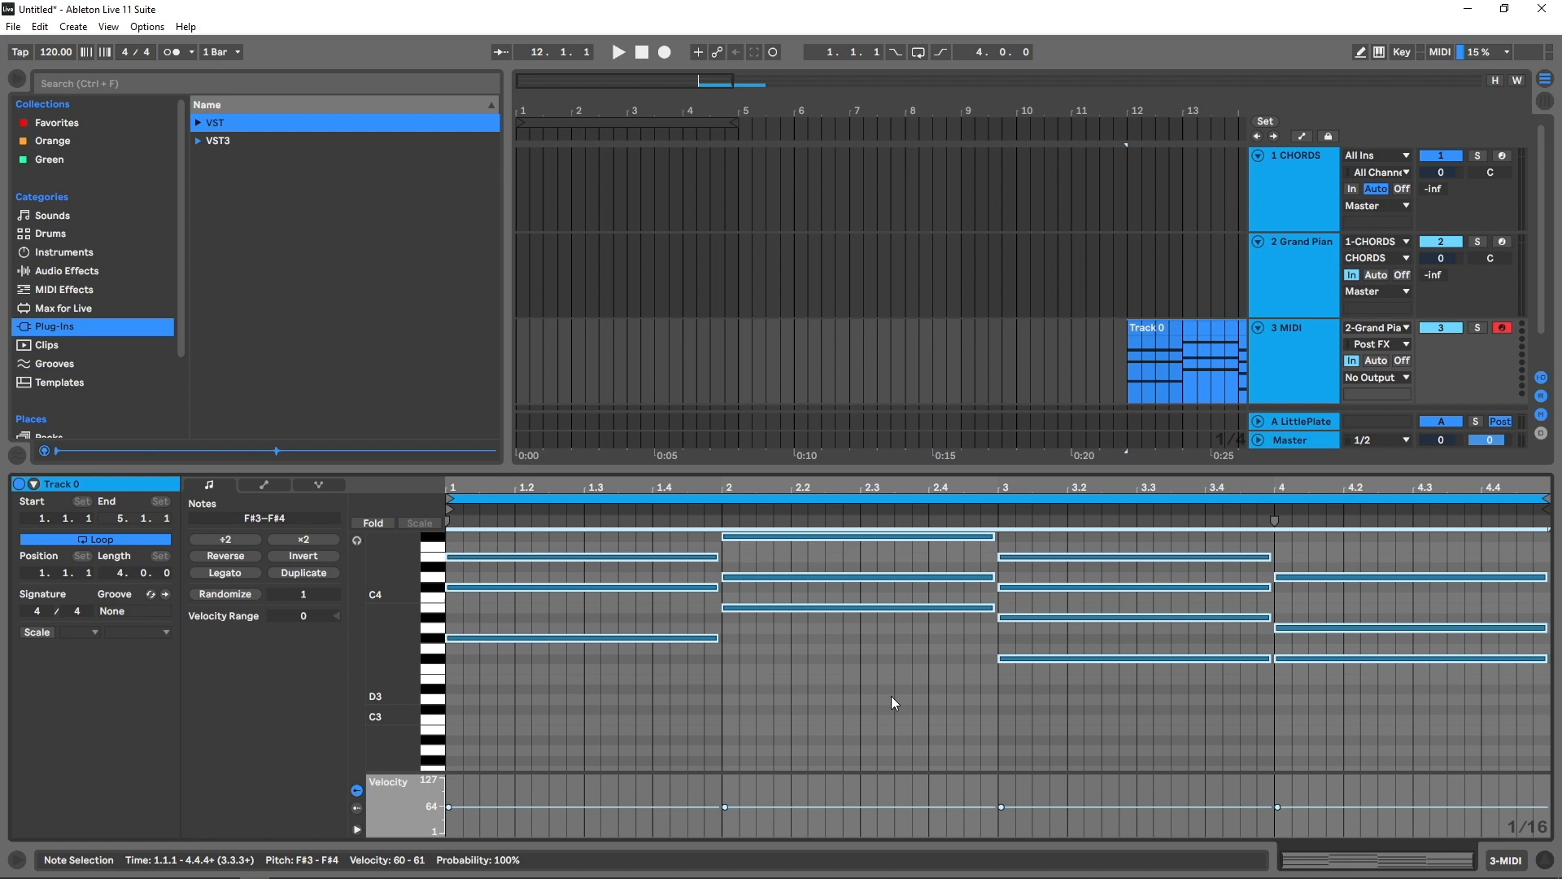
{"action": "key", "text": "shift+Down"}
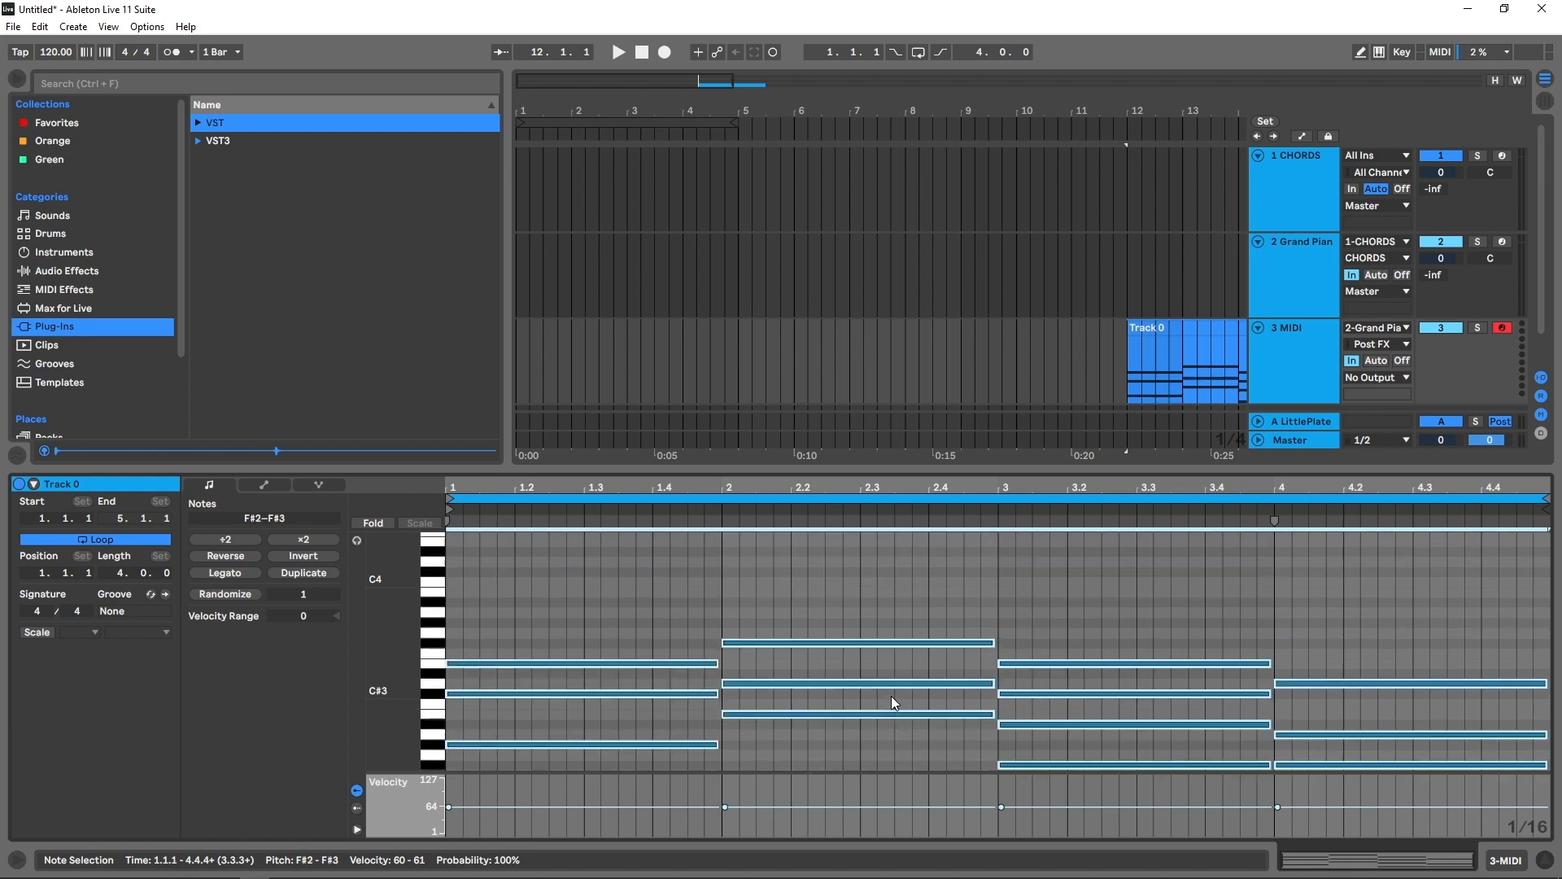